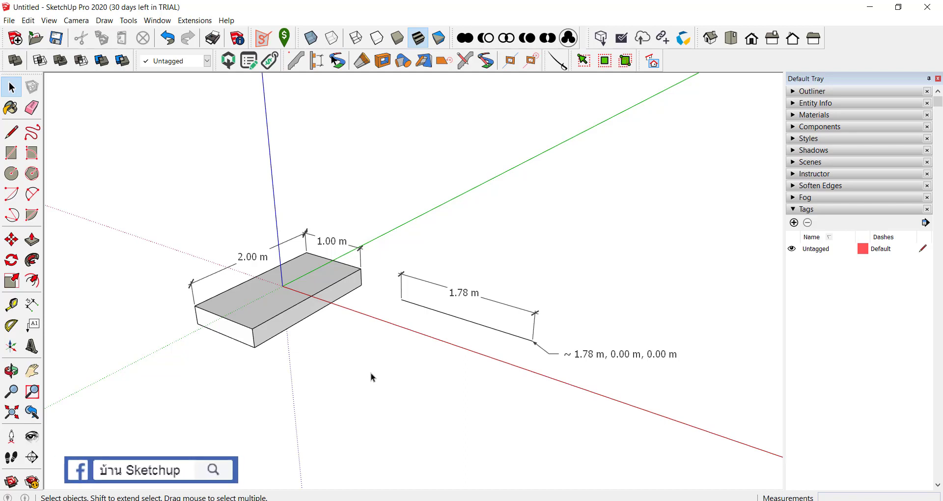
Step: Erase the 1.78 m dimension, its coordinate label and the leftover black line
{"action": "key", "text": "e"}
{"action": "left_click_drag", "start_coordinate": [555, 351], "coordinate": [493, 341]}
{"action": "left_click", "coordinate": [491, 328]}
{"action": "scroll", "coordinate": [221, 280], "scroll_direction": "down", "scroll_amount": 3}
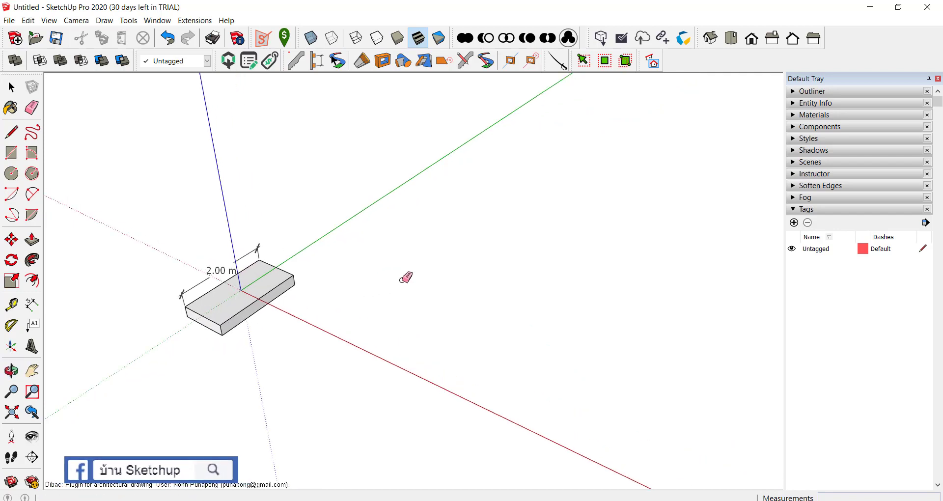
Step: Draw a 2 m by 2 m square starting at the origin beside the box
{"action": "key", "text": "r"}
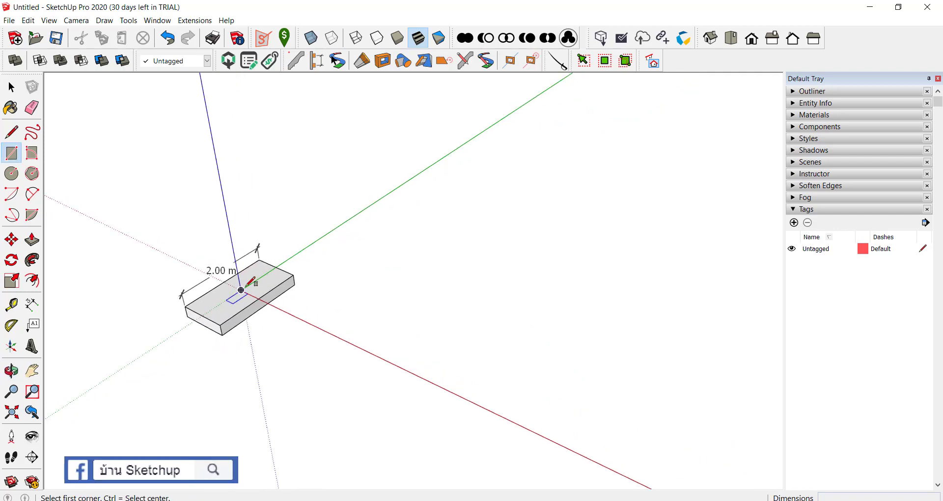
{"action": "left_click", "coordinate": [241, 290]}
{"action": "scroll", "coordinate": [233, 320], "scroll_direction": "down", "scroll_amount": 1}
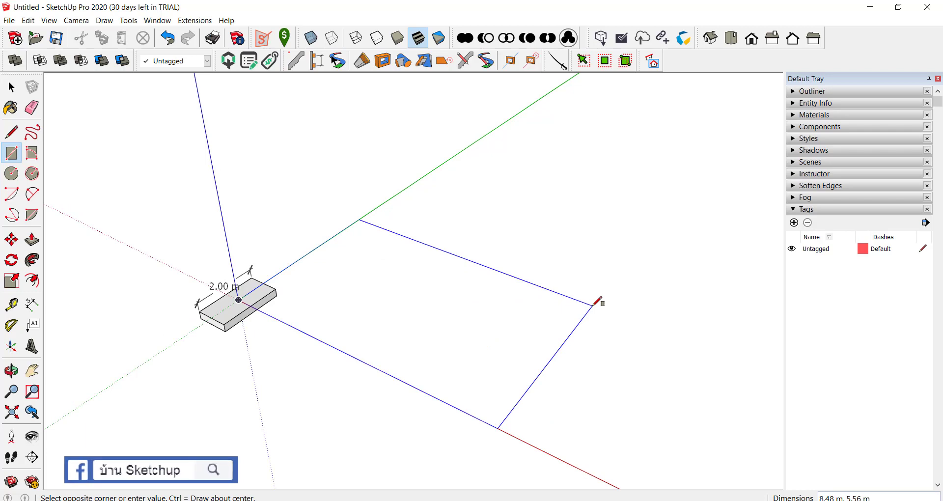
{"action": "type", "text": "2,2"}
{"action": "key", "text": "Return"}
{"action": "key", "text": "space"}
{"action": "scroll", "coordinate": [249, 259], "scroll_direction": "up", "scroll_amount": 2}
{"action": "scroll", "coordinate": [275, 314], "scroll_direction": "up", "scroll_amount": 3}
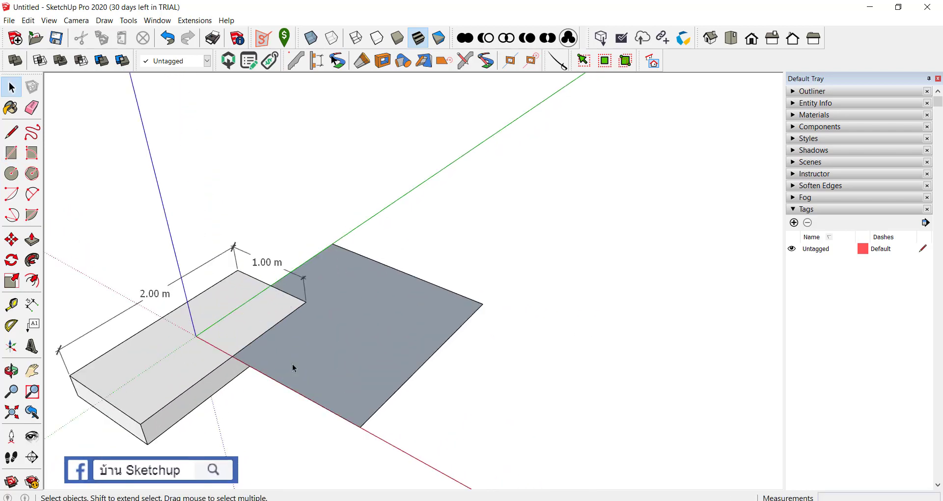
Step: Dimension the square's right and top edges, each at 2.00 m
{"action": "left_click", "coordinate": [32, 306]}
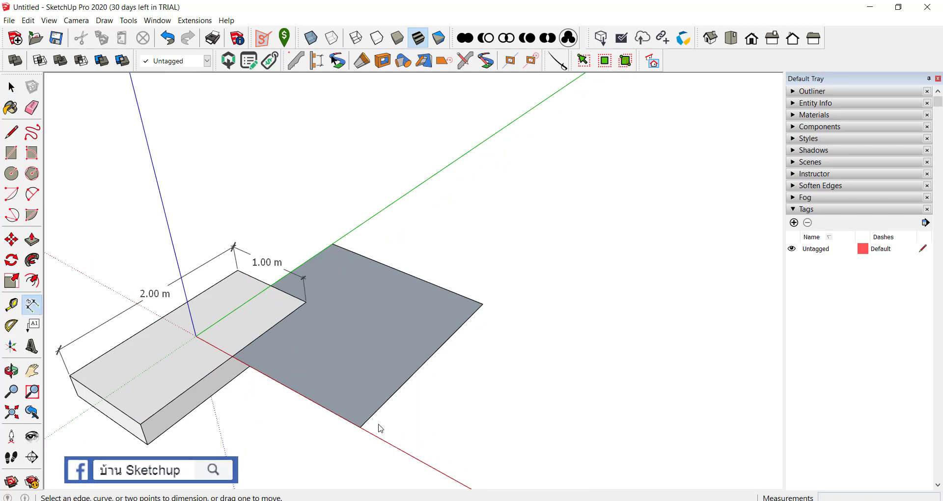
{"action": "left_click", "coordinate": [392, 396]}
{"action": "left_click", "coordinate": [451, 421]}
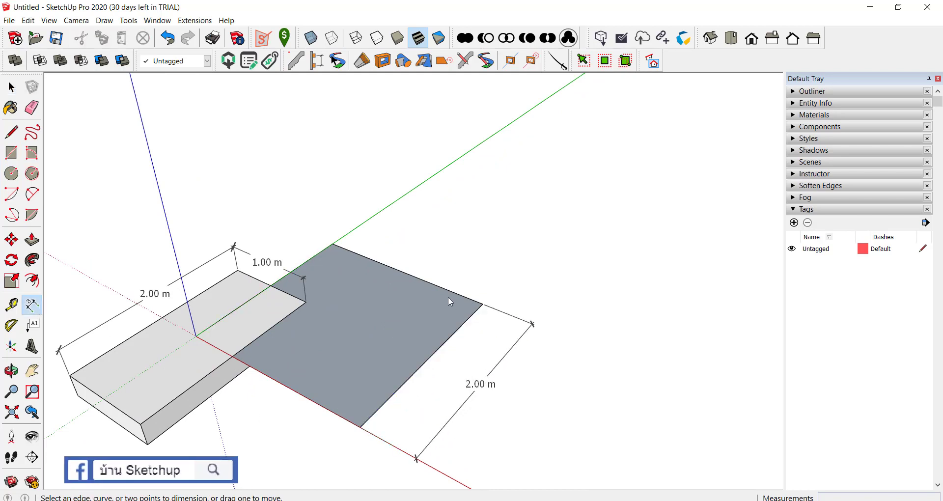
{"action": "left_click", "coordinate": [447, 291]}
{"action": "left_click", "coordinate": [471, 261]}
{"action": "mouse_move", "coordinate": [471, 261]}
{"action": "middle_mouse_down"}
{"action": "mouse_move", "coordinate": [457, 305]}
{"action": "mouse_move", "coordinate": [430, 309]}
{"action": "middle_mouse_up"}
{"action": "key", "text": "space"}
{"action": "left_click", "coordinate": [420, 290]}
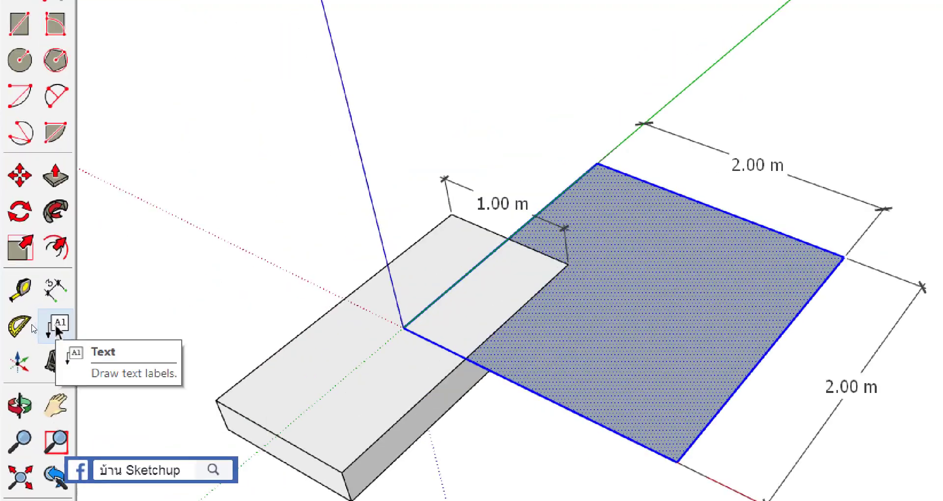
Step: Label the square's far corner 2.00 m, 2.00 m, 0.00 m and red-axis corner 2.00 m, 0.00 m, 0.00 m
{"action": "left_click", "coordinate": [33, 327]}
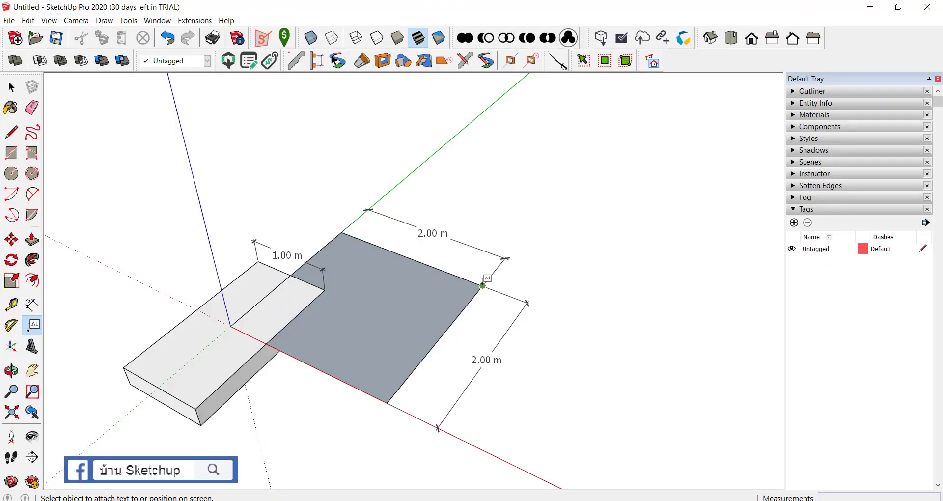
{"action": "left_click", "coordinate": [483, 286]}
{"action": "left_click", "coordinate": [550, 268]}
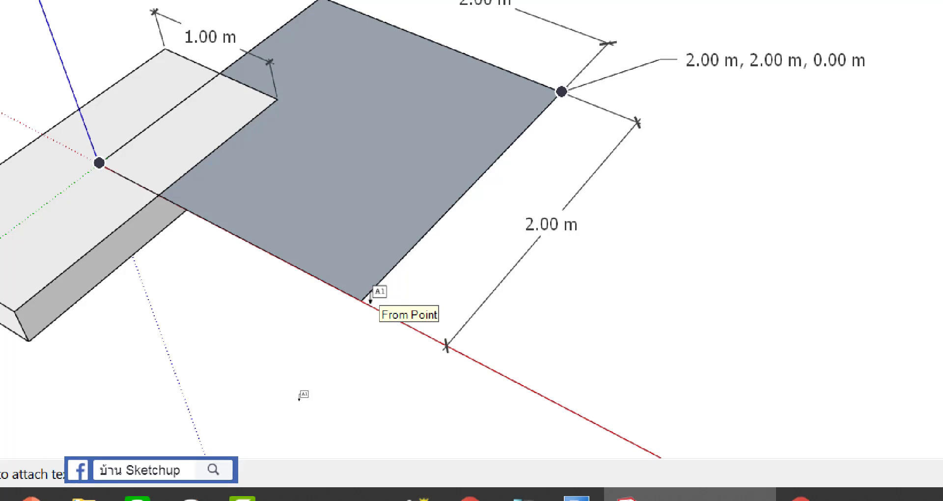
{"action": "left_click", "coordinate": [361, 300]}
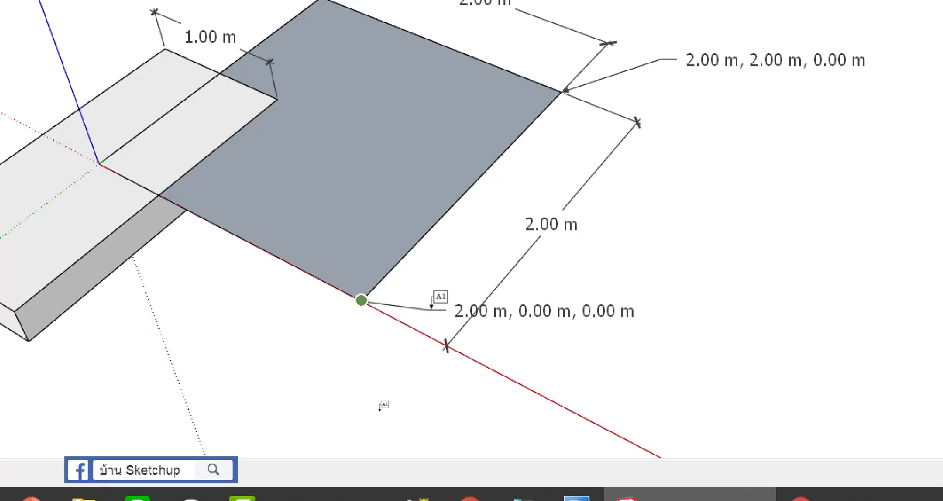
{"action": "left_click", "coordinate": [552, 333]}
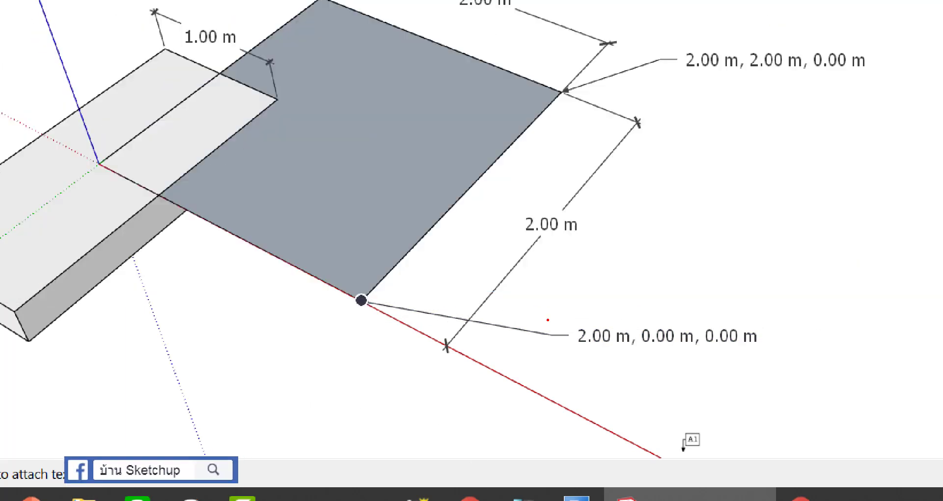
{"action": "mouse_move", "coordinate": [594, 349]}
{"action": "left_mouse_down"}
{"action": "mouse_move", "coordinate": [574, 368]}
{"action": "mouse_move", "coordinate": [602, 365]}
{"action": "left_mouse_up"}
{"action": "left_click_drag", "start_coordinate": [348, 312], "coordinate": [142, 199]}
{"action": "left_click_drag", "start_coordinate": [215, 259], "coordinate": [229, 306]}
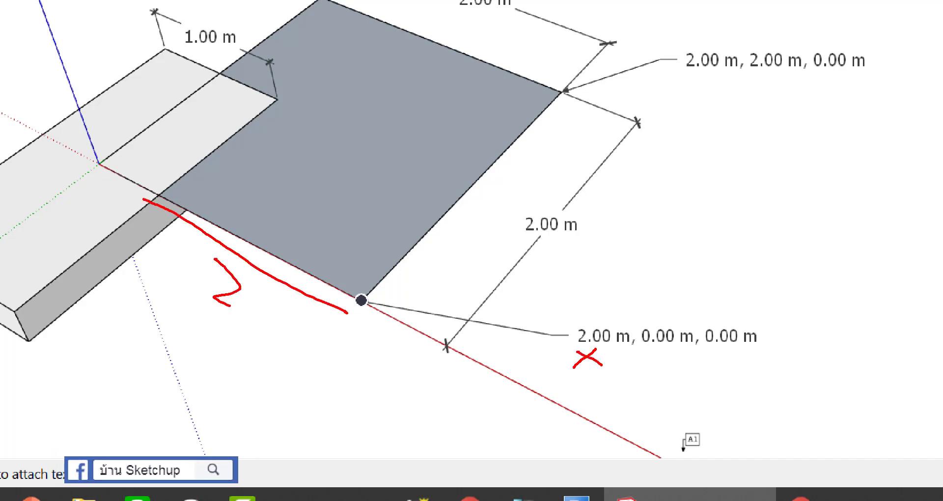
{"action": "left_click_drag", "start_coordinate": [683, 361], "coordinate": [645, 359]}
{"action": "mouse_move", "coordinate": [290, 315]}
{"action": "left_mouse_down"}
{"action": "mouse_move", "coordinate": [265, 325]}
{"action": "mouse_move", "coordinate": [300, 319]}
{"action": "left_mouse_up"}
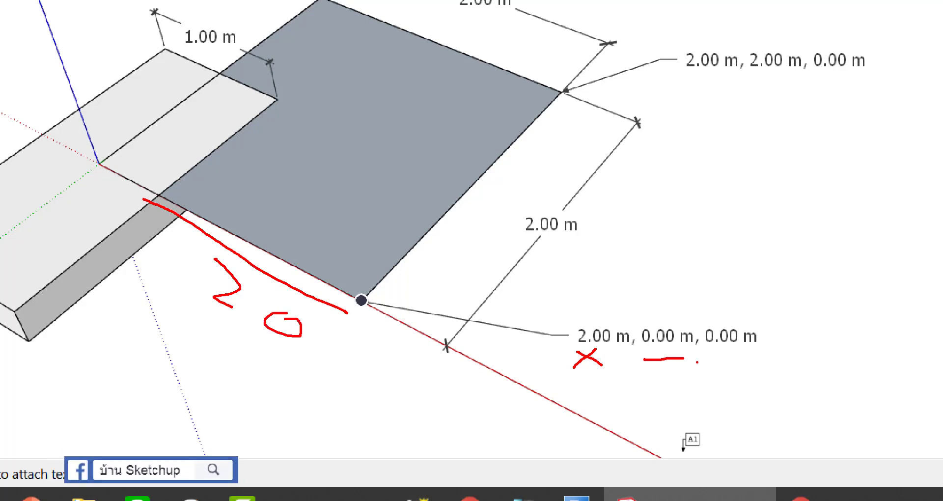
{"action": "left_click_drag", "start_coordinate": [712, 359], "coordinate": [745, 361]}
{"action": "mouse_move", "coordinate": [650, 347]}
{"action": "left_mouse_down"}
{"action": "mouse_move", "coordinate": [677, 377]}
{"action": "mouse_move", "coordinate": [690, 376]}
{"action": "left_mouse_up"}
{"action": "mouse_move", "coordinate": [706, 347]}
{"action": "left_mouse_down"}
{"action": "mouse_move", "coordinate": [742, 361]}
{"action": "mouse_move", "coordinate": [746, 378]}
{"action": "left_mouse_up"}
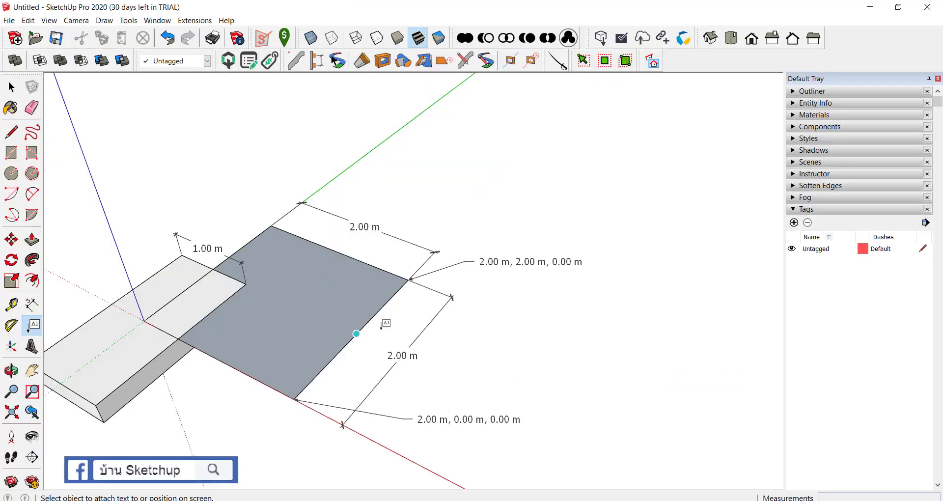
{"action": "middle_click_drag", "start_coordinate": [383, 322], "coordinate": [361, 207]}
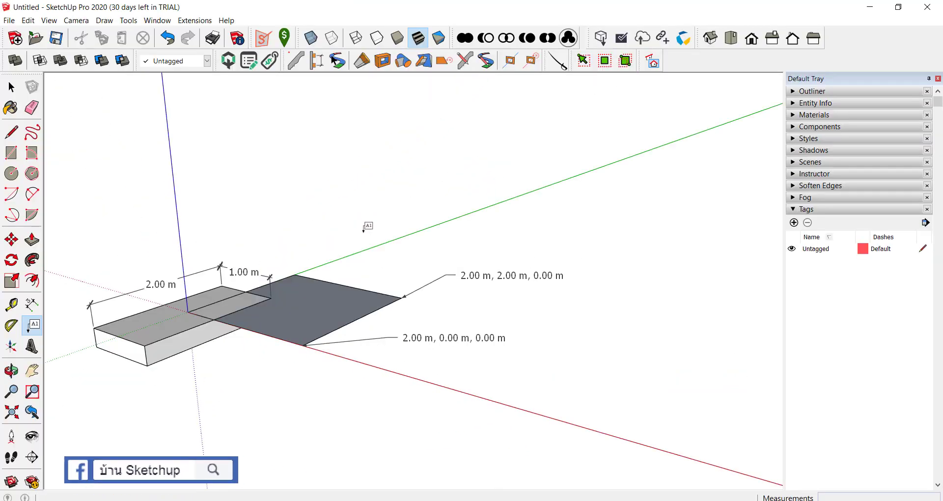
Step: Push/pull the square face up 5 m into a tall box
{"action": "key", "text": "p"}
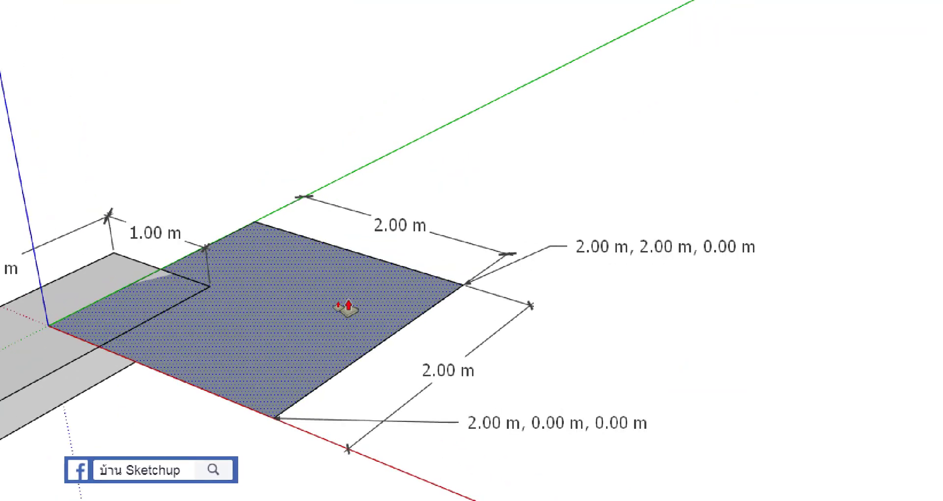
{"action": "left_click", "coordinate": [316, 304]}
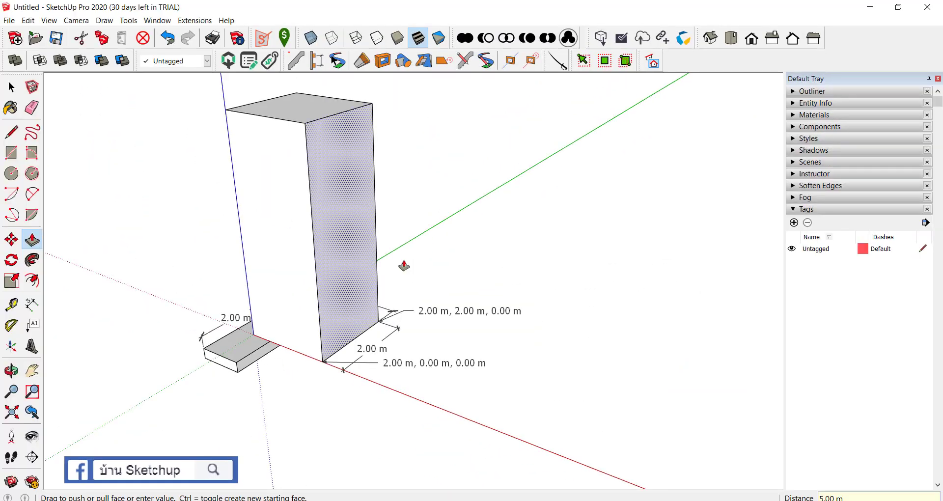
{"action": "left_click", "coordinate": [378, 154]}
{"action": "key", "text": "space"}
Step: Label the tall box's top outer corner with 2.00 m, 2.00 m, 5.00 m
{"action": "left_click", "coordinate": [32, 326]}
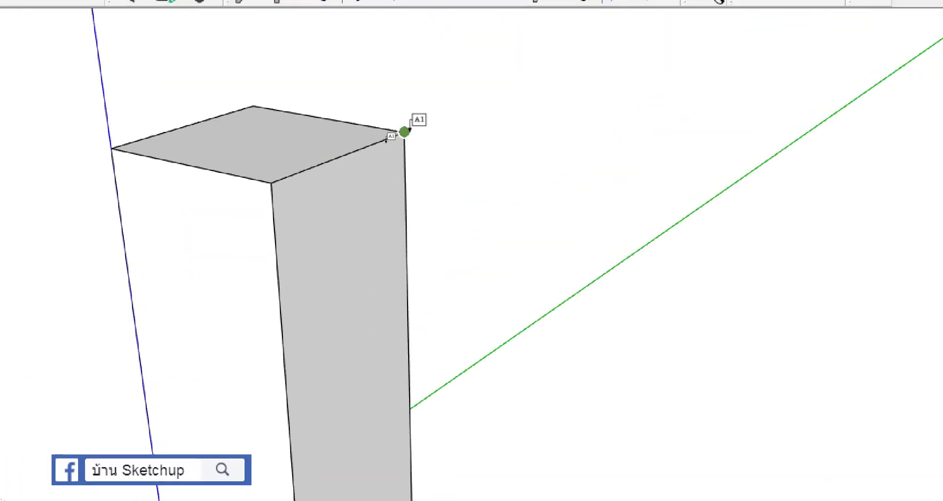
{"action": "left_click", "coordinate": [404, 132]}
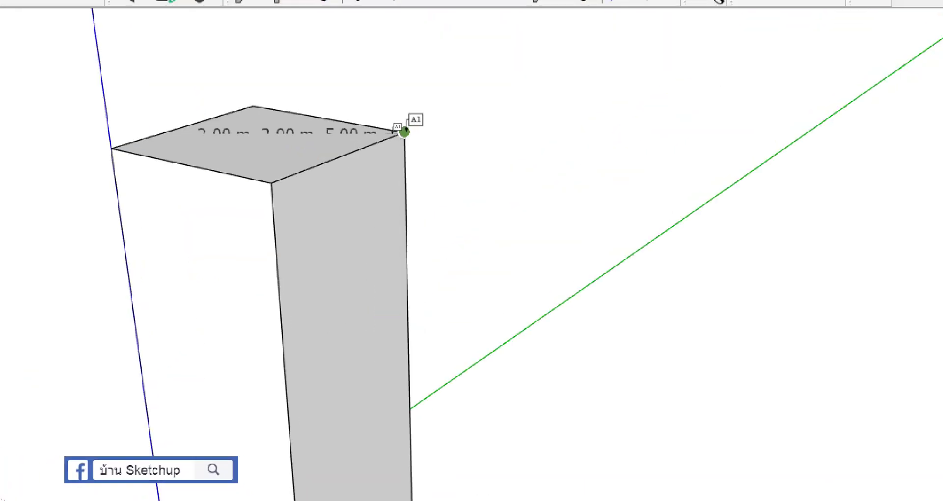
{"action": "left_click", "coordinate": [464, 104]}
{"action": "left_click", "coordinate": [464, 78]}
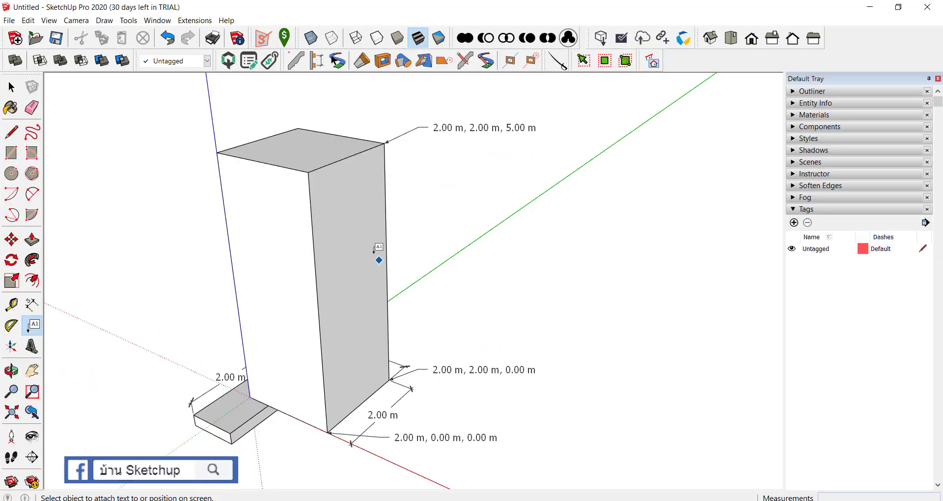
Step: Delete the tall box, its leftover dimensions and its 2.00 m, 2.00 m, 5.00 m label
{"action": "key", "text": "space"}
{"action": "triple_click", "coordinate": [359, 249]}
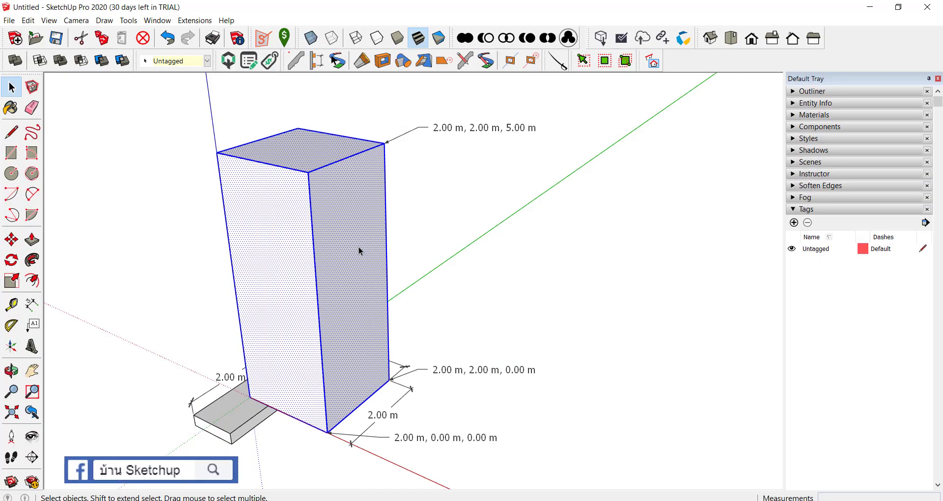
{"action": "key", "text": "Delete"}
{"action": "key", "text": "e"}
{"action": "left_click_drag", "start_coordinate": [416, 423], "coordinate": [400, 333]}
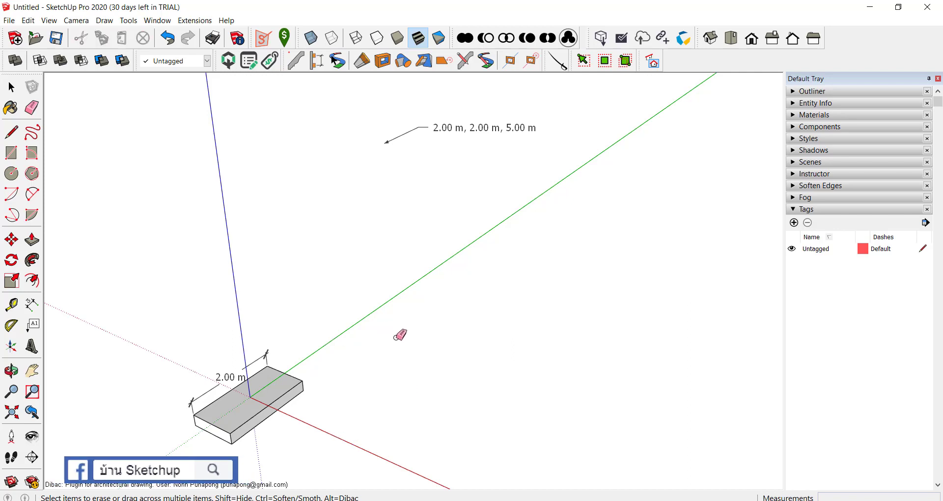
{"action": "left_click", "coordinate": [459, 122]}
{"action": "scroll", "coordinate": [295, 322], "scroll_direction": "down", "scroll_amount": 2}
{"action": "scroll", "coordinate": [333, 347], "scroll_direction": "up", "scroll_amount": 3}
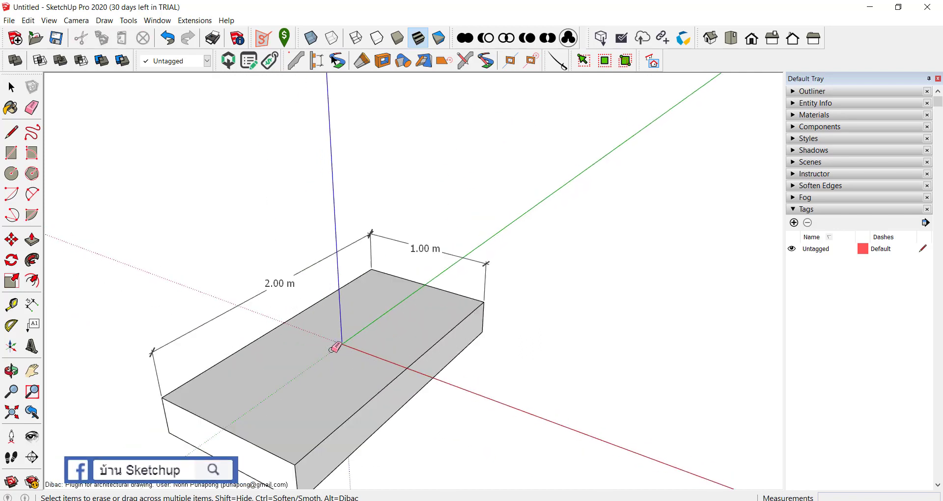
{"action": "scroll", "coordinate": [411, 306], "scroll_direction": "down", "scroll_amount": 2}
{"action": "scroll", "coordinate": [412, 314], "scroll_direction": "up", "scroll_amount": 3}
{"action": "scroll", "coordinate": [413, 314], "scroll_direction": "up", "scroll_amount": 2}
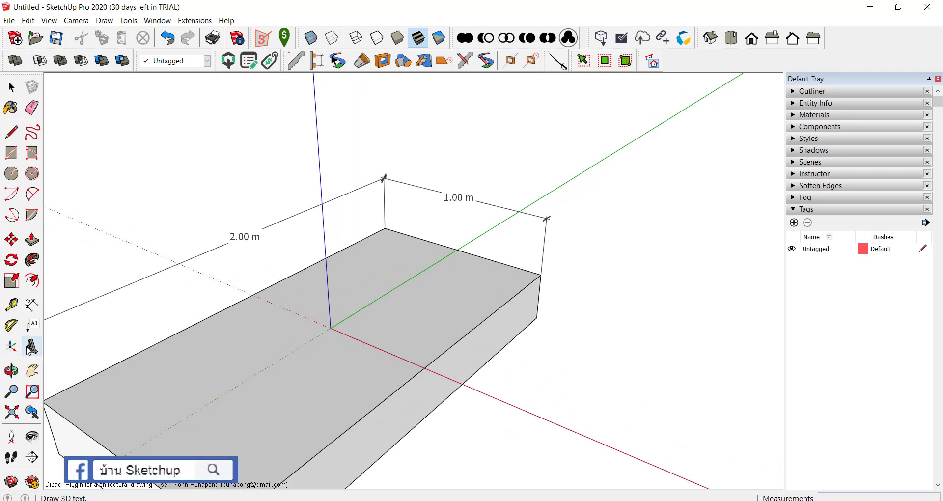
Step: Dimension the 0.50 m offset from the origin to the slab's right corner
{"action": "left_click", "coordinate": [32, 304]}
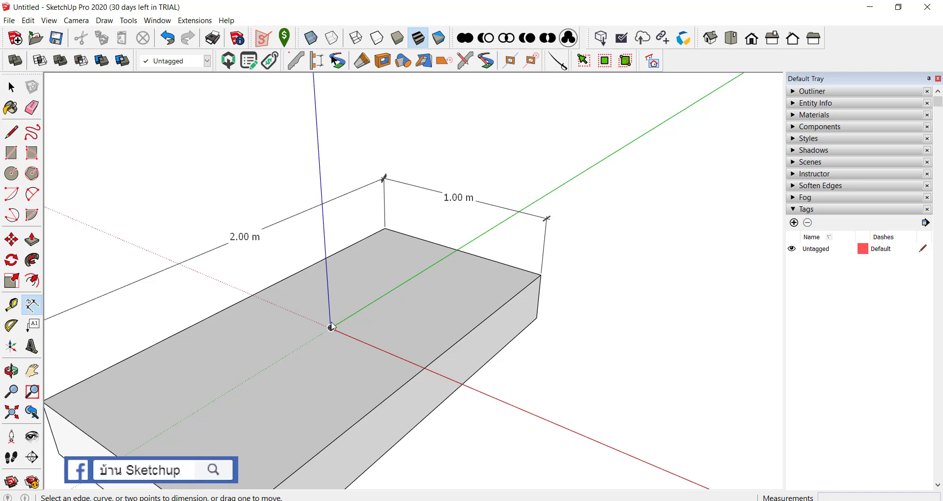
{"action": "left_click", "coordinate": [331, 328]}
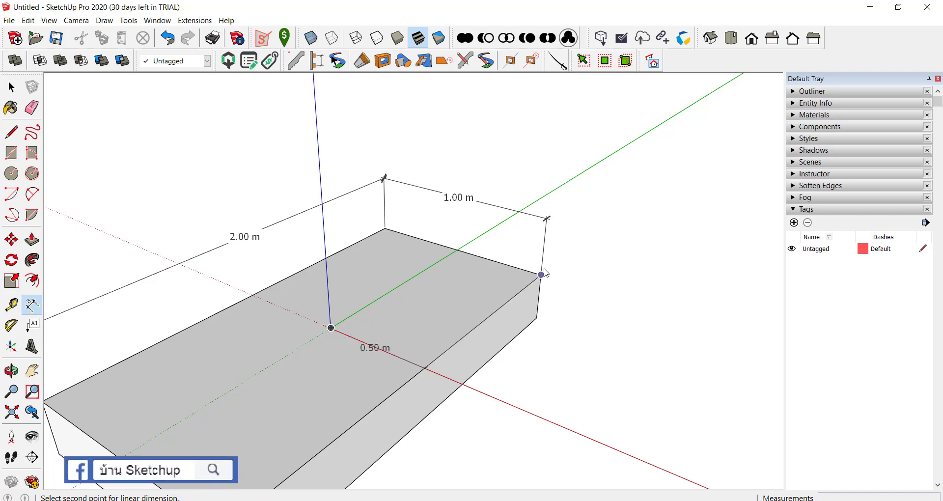
{"action": "left_click", "coordinate": [541, 276]}
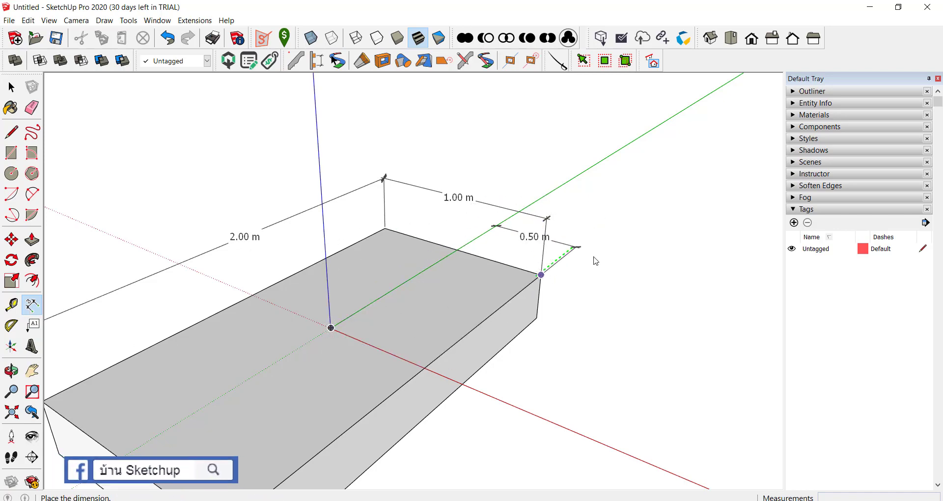
{"action": "left_click", "coordinate": [550, 256]}
{"action": "key", "text": "space"}
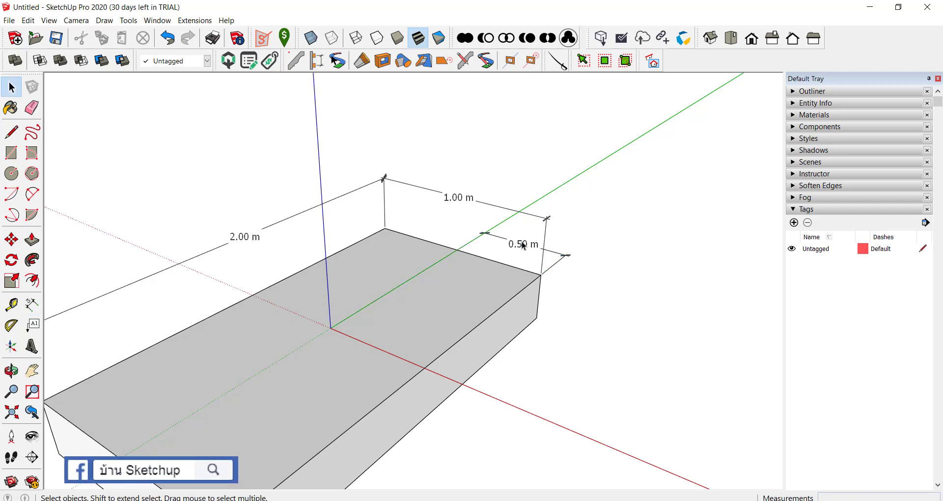
{"action": "left_click", "coordinate": [524, 245]}
{"action": "left_click_drag", "start_coordinate": [336, 325], "coordinate": [423, 355]}
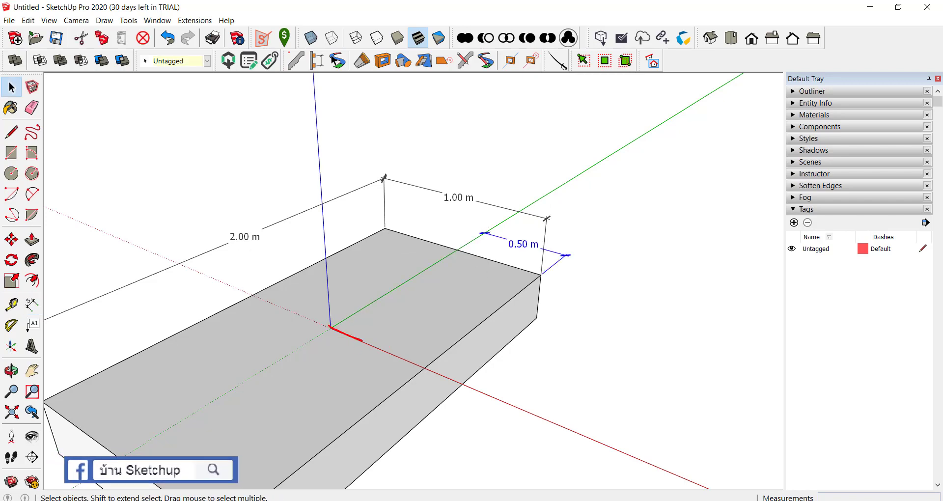
{"action": "left_click_drag", "start_coordinate": [541, 271], "coordinate": [543, 271]}
{"action": "left_click_drag", "start_coordinate": [426, 368], "coordinate": [534, 283]}
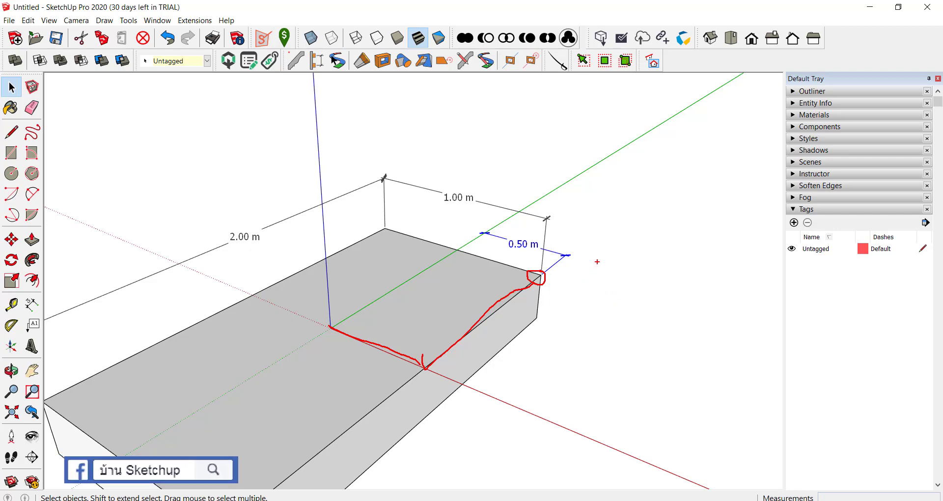
{"action": "left_click_drag", "start_coordinate": [602, 267], "coordinate": [603, 310]}
{"action": "left_click_drag", "start_coordinate": [640, 274], "coordinate": [637, 297]}
{"action": "mouse_move", "coordinate": [694, 284]}
{"action": "left_mouse_down"}
{"action": "mouse_move", "coordinate": [670, 290]}
{"action": "mouse_move", "coordinate": [677, 304]}
{"action": "left_mouse_up"}
{"action": "left_click_drag", "start_coordinate": [549, 283], "coordinate": [546, 321]}
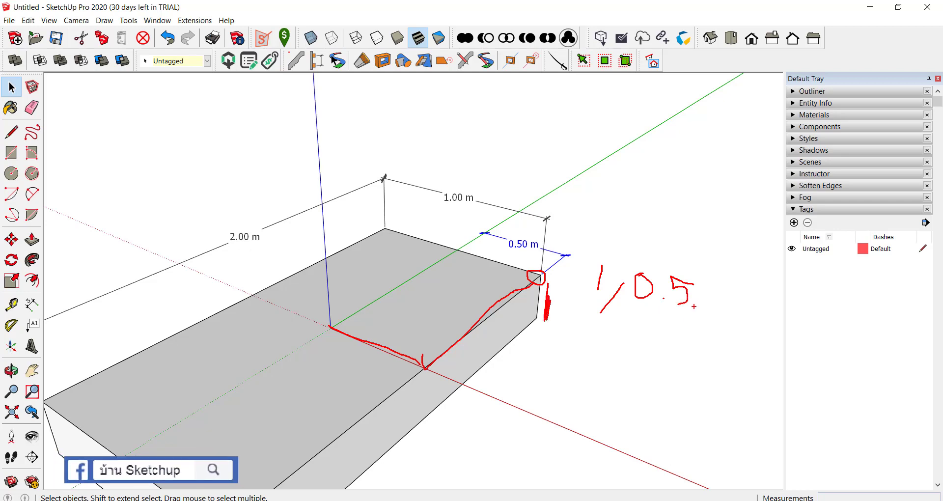
{"action": "mouse_move", "coordinate": [694, 306]}
{"action": "left_mouse_down"}
{"action": "mouse_move", "coordinate": [686, 333]}
{"action": "mouse_move", "coordinate": [711, 310]}
{"action": "mouse_move", "coordinate": [707, 293]}
{"action": "mouse_move", "coordinate": [739, 317]}
{"action": "mouse_move", "coordinate": [765, 305]}
{"action": "mouse_move", "coordinate": [757, 317]}
{"action": "left_mouse_up"}
{"action": "left_click", "coordinate": [721, 310]}
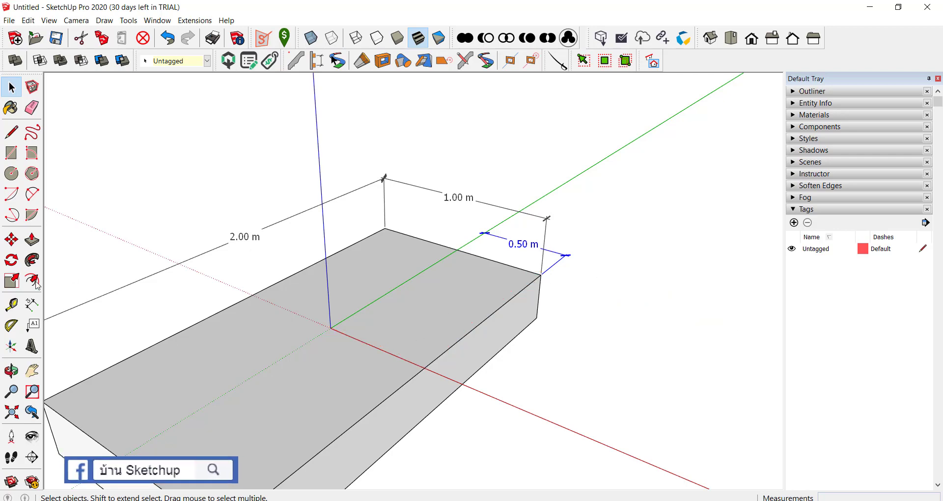
Step: Place a 1.00 m, 2.00 m, 0.25 m coordinate label right of the box's top corner
{"action": "left_click", "coordinate": [32, 325]}
{"action": "left_click", "coordinate": [541, 274]}
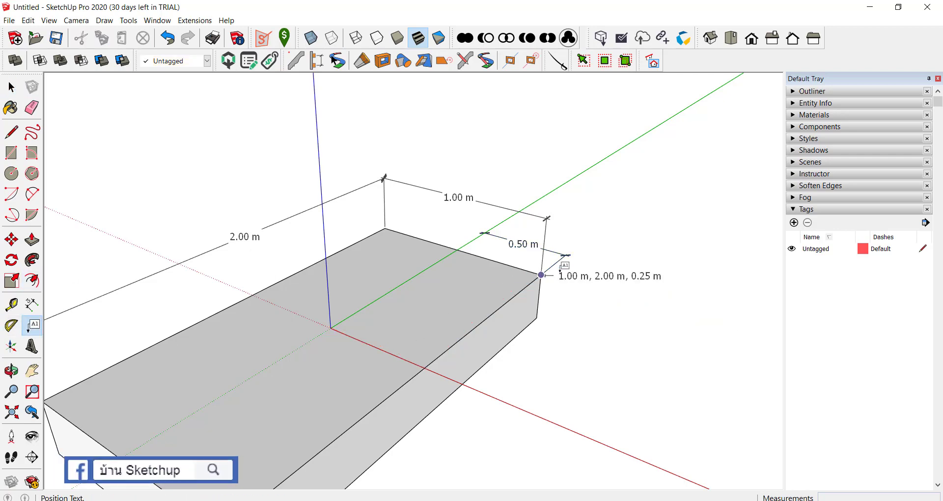
{"action": "left_click", "coordinate": [590, 265]}
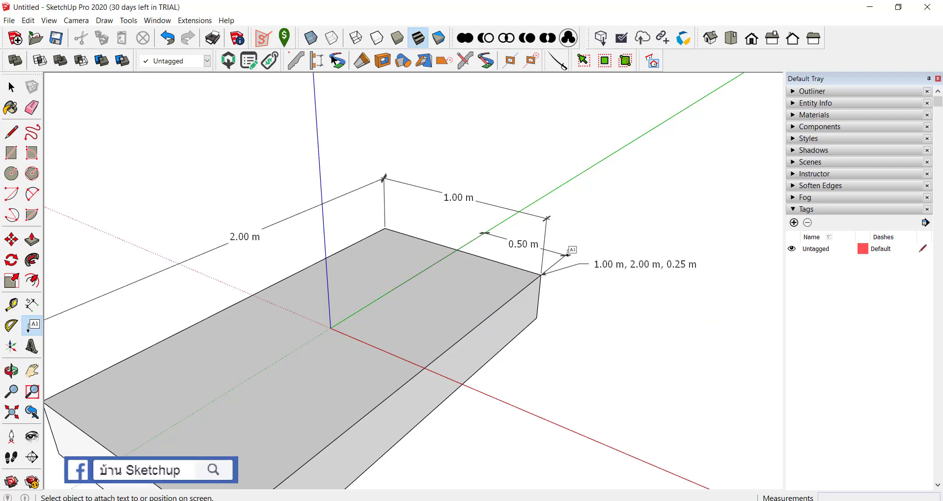
{"action": "key", "text": "space"}
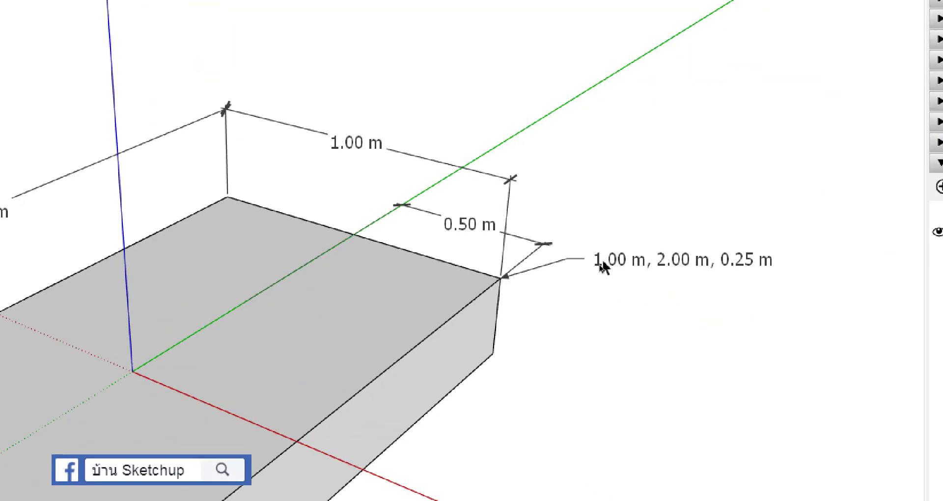
{"action": "left_click", "coordinate": [600, 265]}
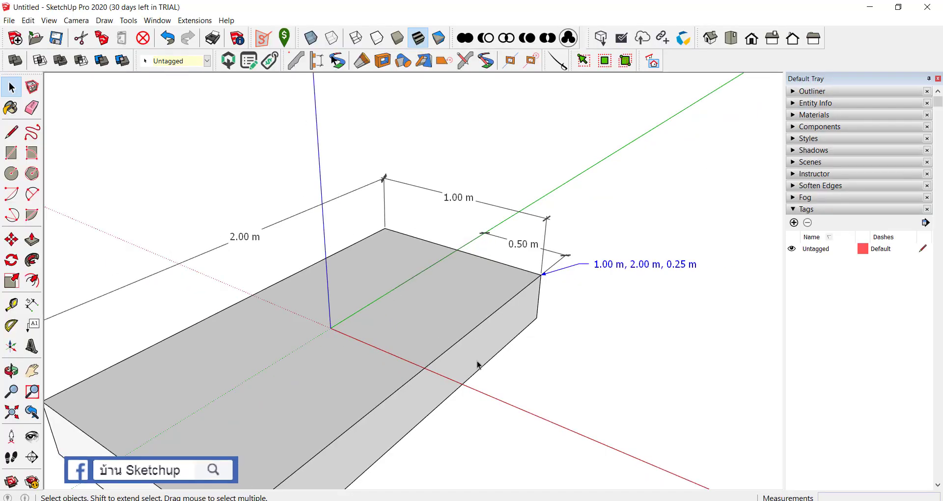
Step: Erase the corner coordinate label and the 0.50 m dimension, then orbit to a lower view
{"action": "key", "text": "e"}
{"action": "left_click", "coordinate": [649, 265]}
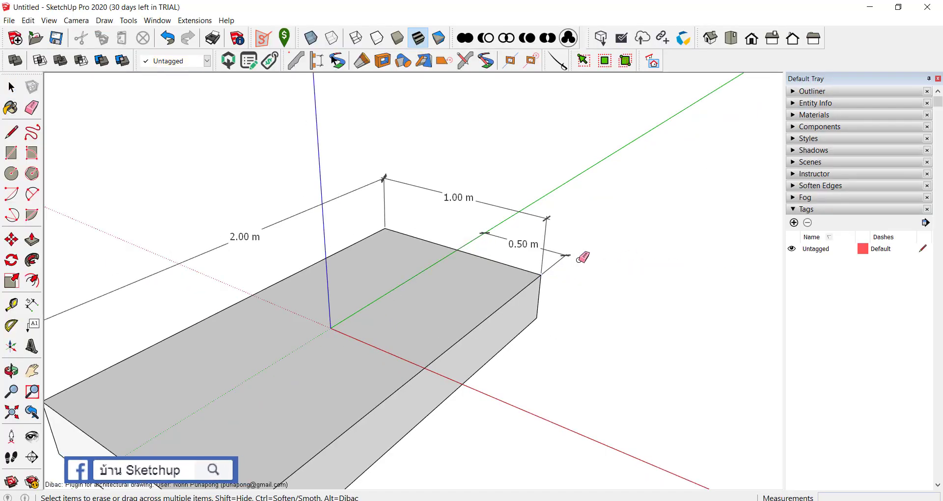
{"action": "left_click", "coordinate": [565, 257]}
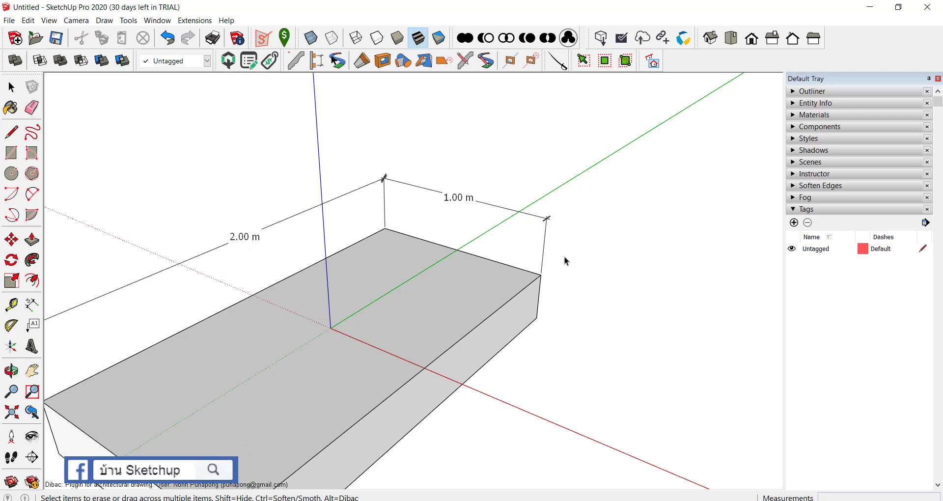
{"action": "mouse_move", "coordinate": [565, 261]}
{"action": "middle_mouse_down"}
{"action": "mouse_move", "coordinate": [505, 270]}
{"action": "mouse_move", "coordinate": [415, 359]}
{"action": "mouse_move", "coordinate": [424, 357]}
{"action": "middle_mouse_up"}
{"action": "key", "text": "space"}
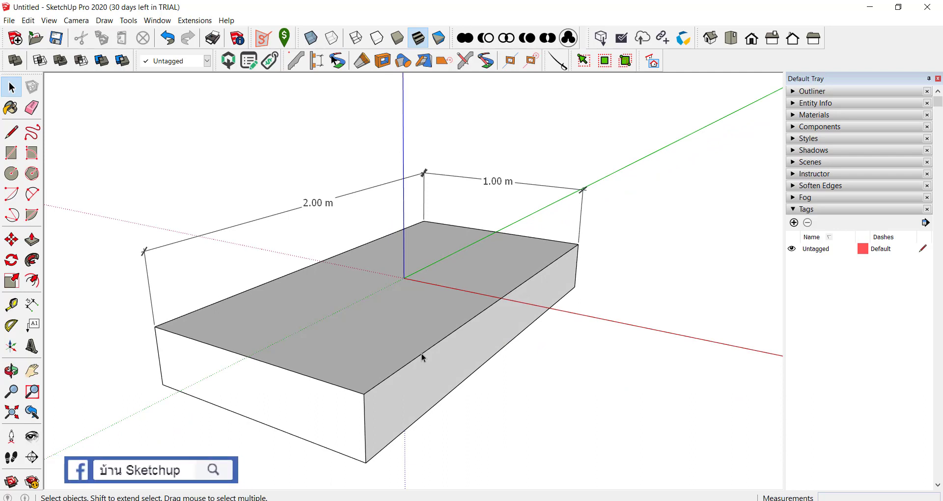
{"action": "mouse_move", "coordinate": [423, 358]}
{"action": "middle_mouse_down"}
{"action": "mouse_move", "coordinate": [381, 333]}
{"action": "mouse_move", "coordinate": [366, 341]}
{"action": "mouse_move", "coordinate": [383, 352]}
{"action": "middle_mouse_up"}
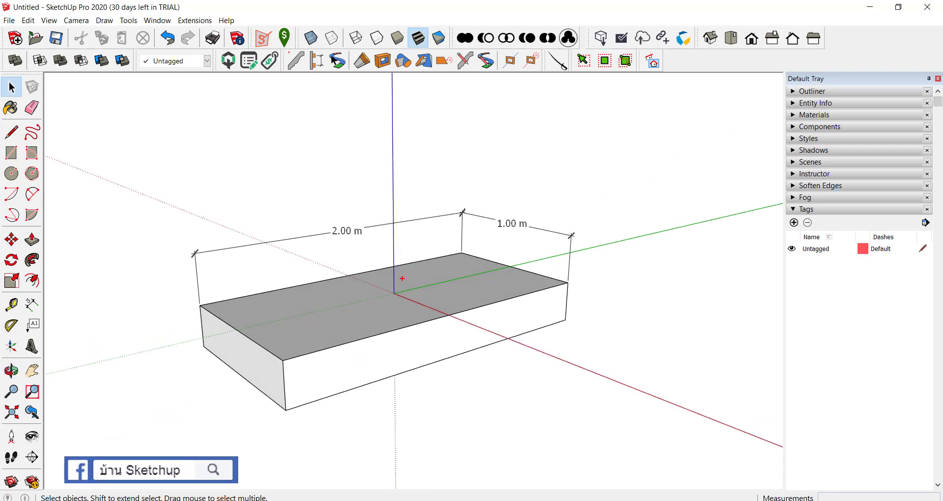
{"action": "mouse_move", "coordinate": [402, 279]}
{"action": "left_mouse_down"}
{"action": "mouse_move", "coordinate": [393, 308]}
{"action": "mouse_move", "coordinate": [399, 281]}
{"action": "left_mouse_up"}
Step: Orbit around the slab and double-click the box group to edit inside it
{"action": "mouse_move", "coordinate": [433, 152]}
{"action": "left_mouse_down"}
{"action": "mouse_move", "coordinate": [402, 283]}
{"action": "mouse_move", "coordinate": [391, 258]}
{"action": "left_mouse_up"}
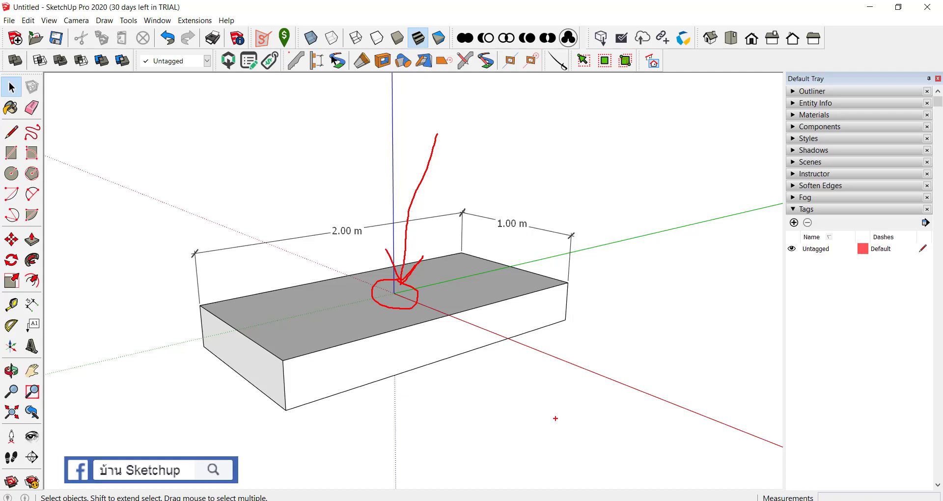
{"action": "mouse_move", "coordinate": [576, 442]}
{"action": "left_mouse_down"}
{"action": "mouse_move", "coordinate": [452, 333]}
{"action": "mouse_move", "coordinate": [500, 347]}
{"action": "left_mouse_up"}
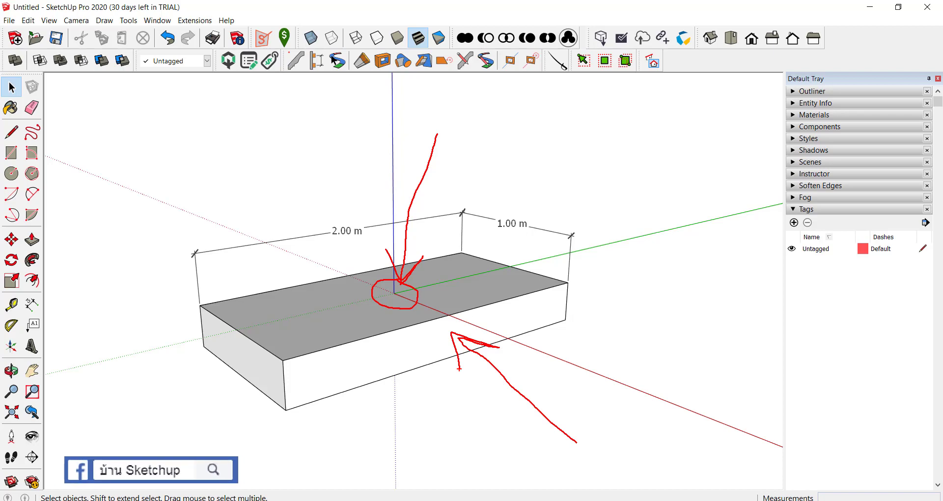
{"action": "middle_click_drag", "start_coordinate": [412, 363], "coordinate": [390, 358]}
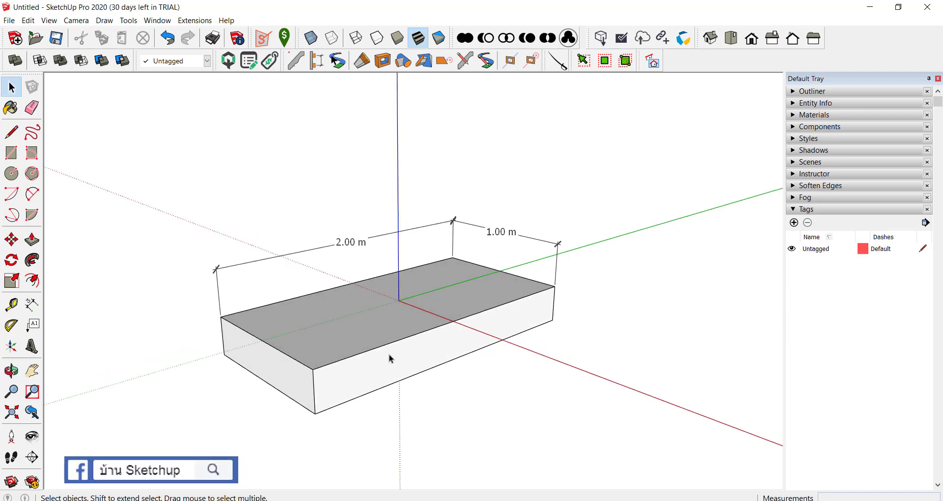
{"action": "double_click", "coordinate": [390, 358]}
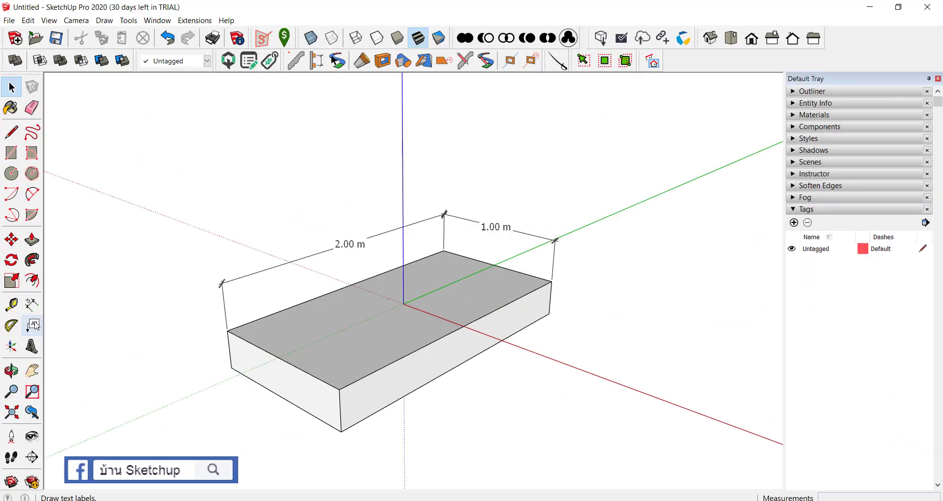
Step: Label three box corners: 1.00 m, 2.00 m, 0.25 m; 1.00 m, 2.00 m, 0.00 m; 1.00 m, 0.00 m, 0.00 m
{"action": "left_click", "coordinate": [38, 324]}
{"action": "left_click", "coordinate": [552, 281]}
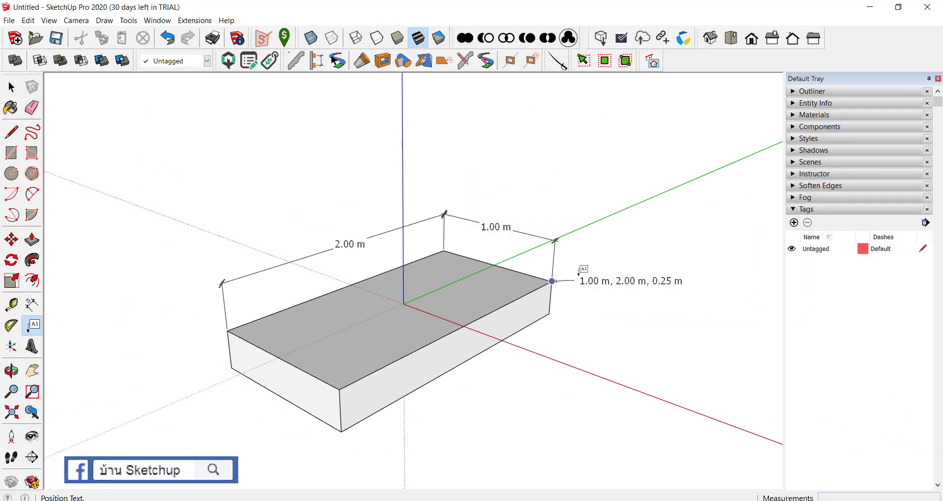
{"action": "left_click", "coordinate": [589, 268]}
{"action": "left_click", "coordinate": [588, 232]}
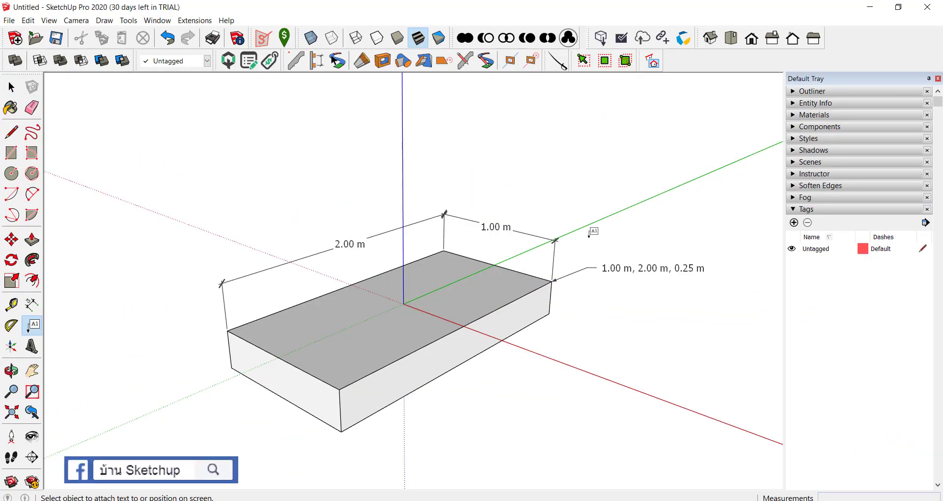
{"action": "left_click", "coordinate": [550, 313]}
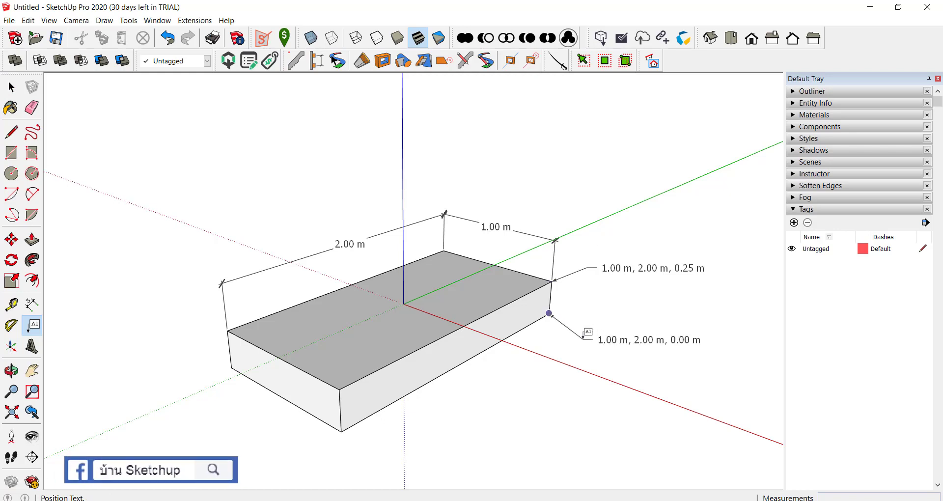
{"action": "left_click", "coordinate": [592, 339]}
{"action": "left_click", "coordinate": [589, 297]}
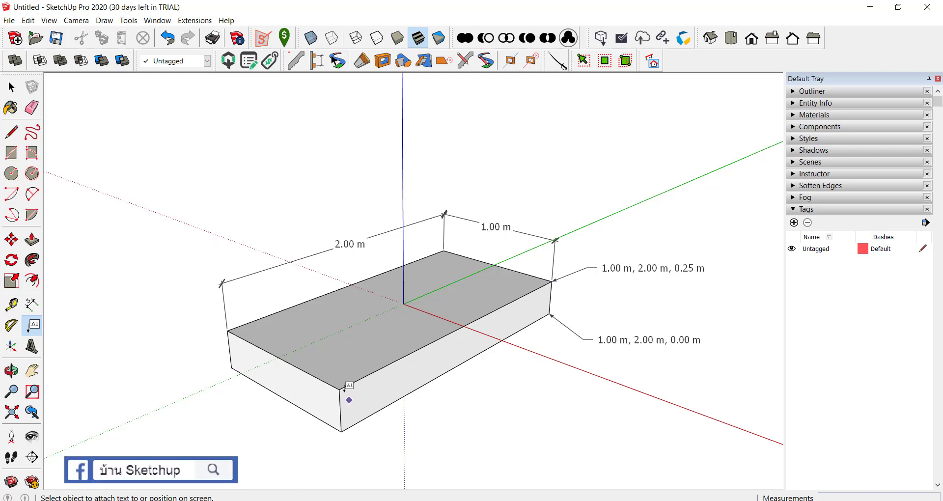
{"action": "left_click", "coordinate": [343, 430]}
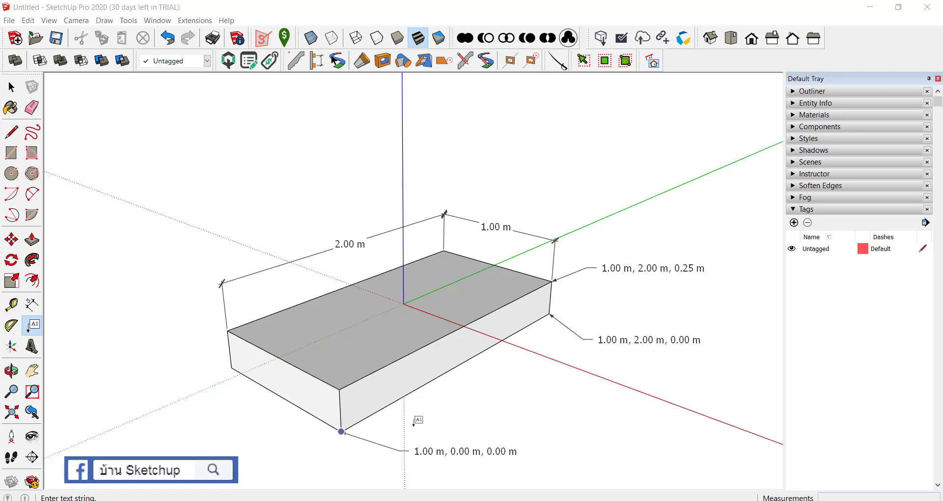
{"action": "left_click", "coordinate": [417, 418]}
{"action": "left_click", "coordinate": [416, 416]}
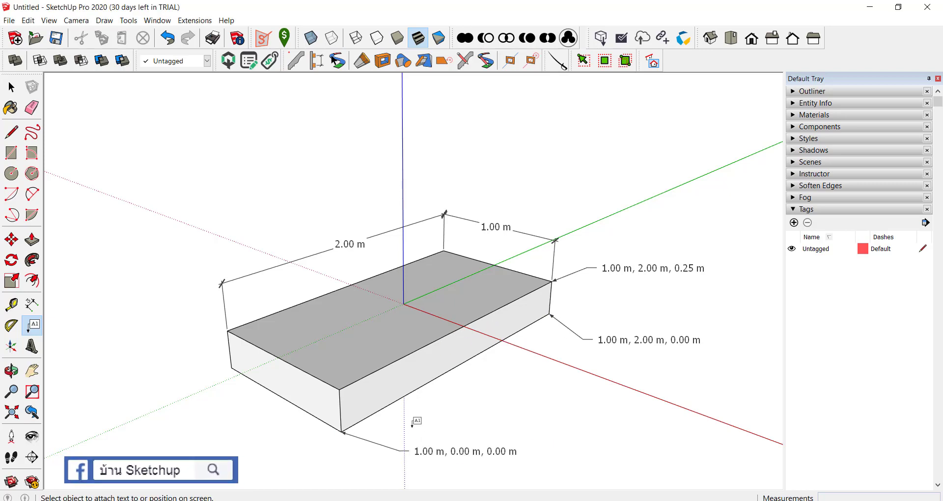
Step: Explode the box group into loose geometry and clear the selection
{"action": "key", "text": "space"}
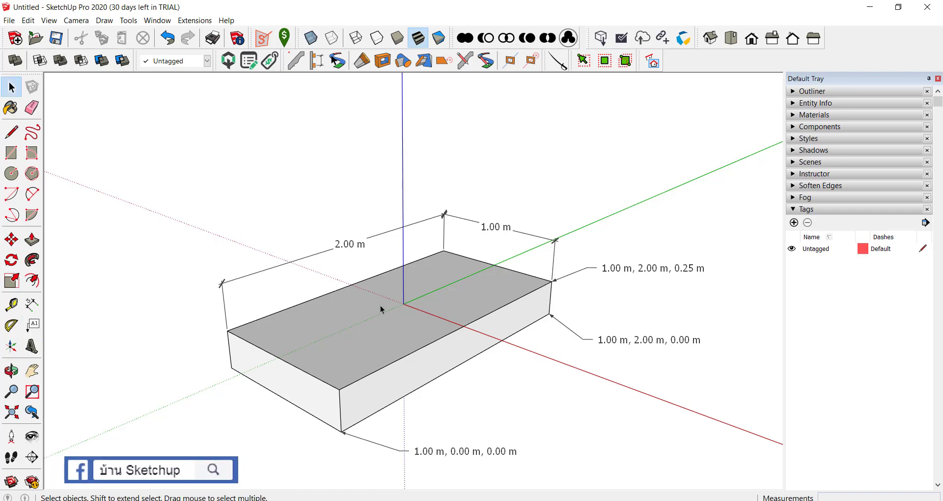
{"action": "right_click", "coordinate": [382, 309]}
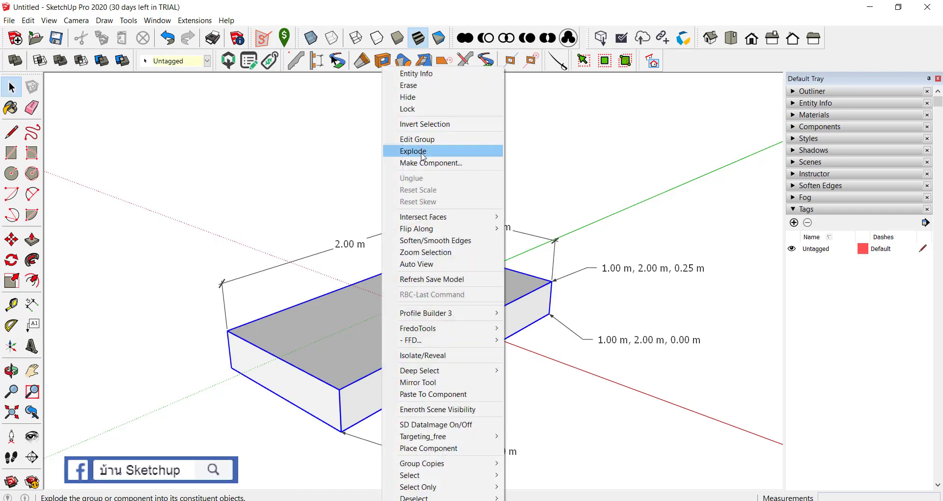
{"action": "left_click", "coordinate": [424, 151]}
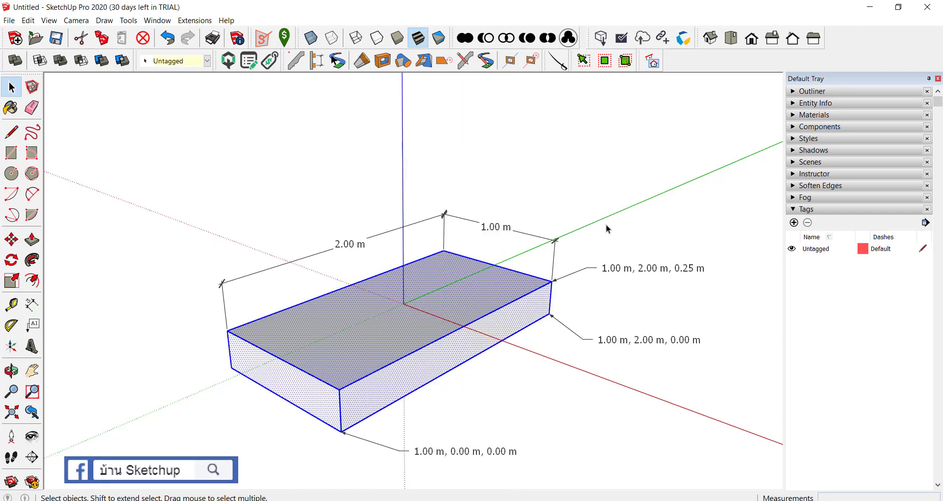
{"action": "left_click", "coordinate": [609, 229]}
Step: Place a coordinate label at the box's top corner and move it farther right
{"action": "left_click", "coordinate": [32, 324]}
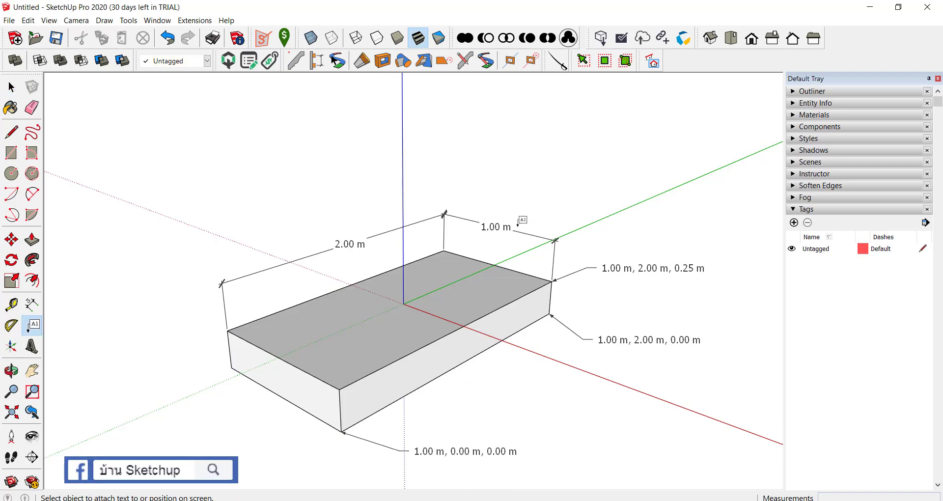
{"action": "left_click", "coordinate": [556, 272]}
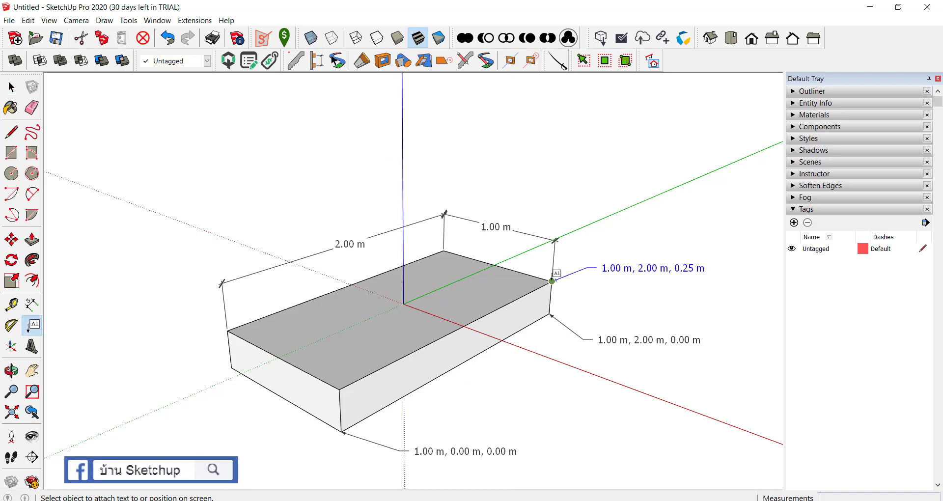
{"action": "left_click", "coordinate": [590, 255]}
{"action": "left_click", "coordinate": [552, 281]}
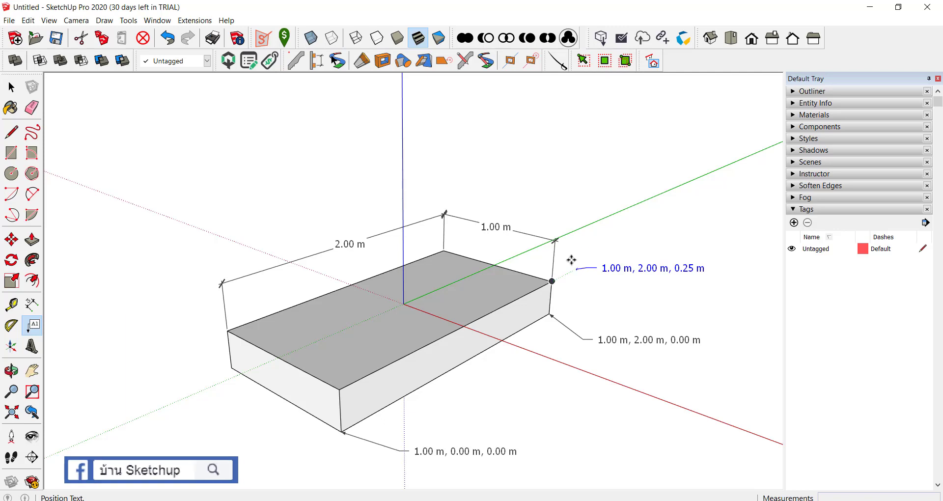
{"action": "key", "text": "space"}
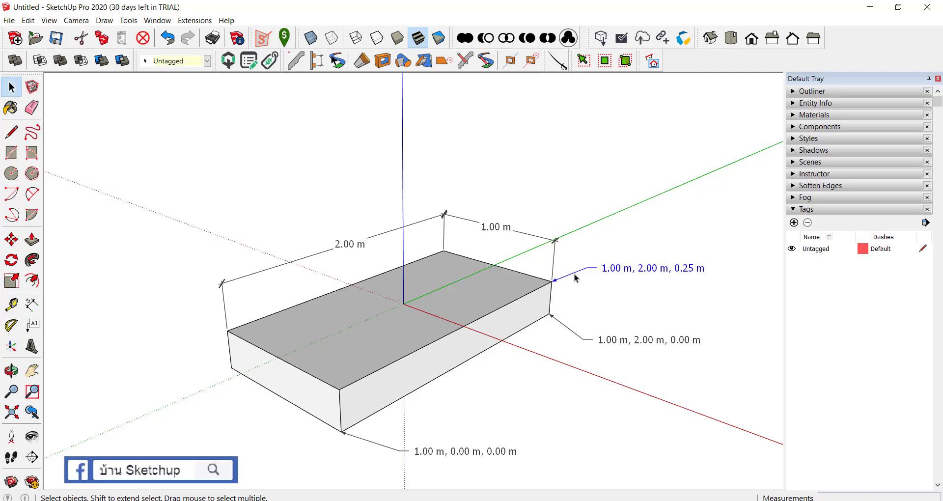
{"action": "key", "text": "m"}
{"action": "left_click", "coordinate": [555, 281]}
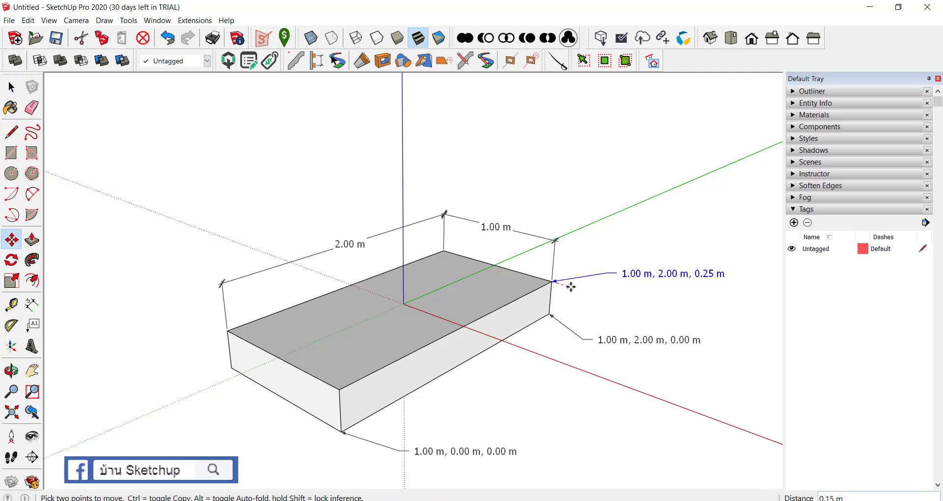
{"action": "left_click", "coordinate": [589, 294]}
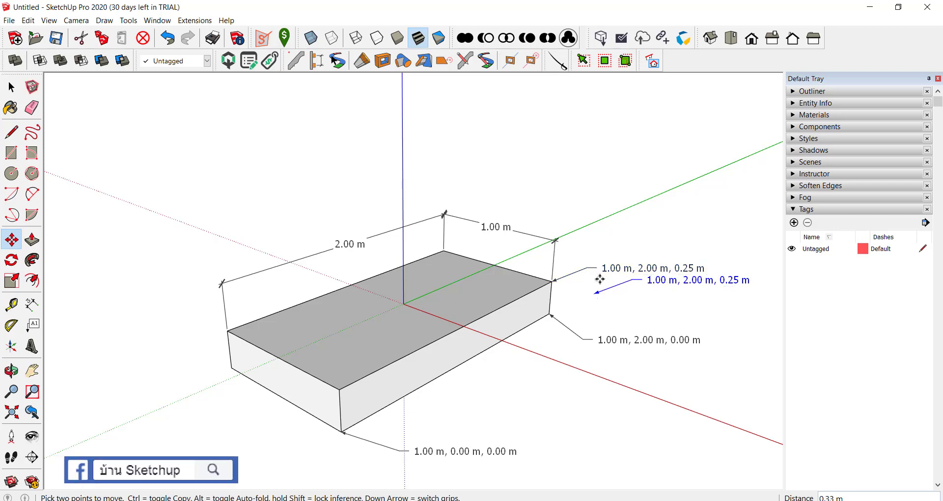
Step: Anchor a new 0.50 m, 1.00 m, 0.00 m label at the box's top corner
{"action": "key", "text": "e"}
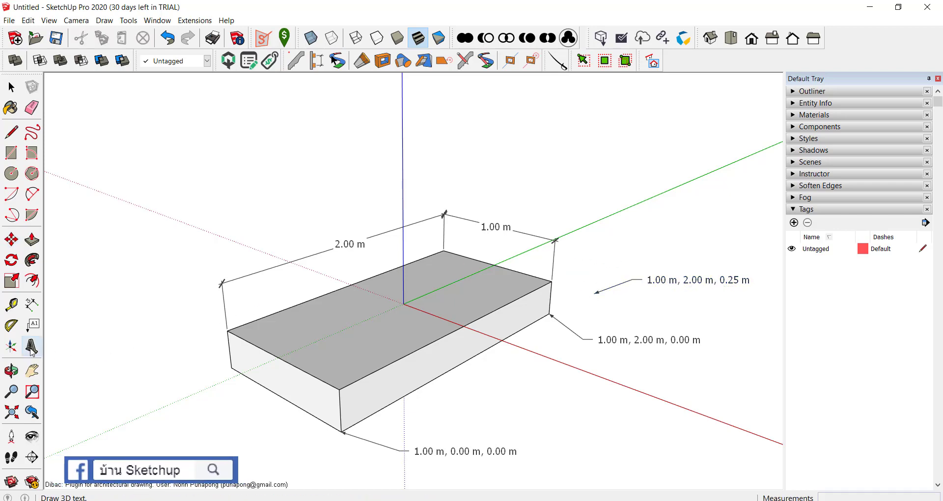
{"action": "left_click", "coordinate": [32, 325]}
{"action": "left_click", "coordinate": [553, 281]}
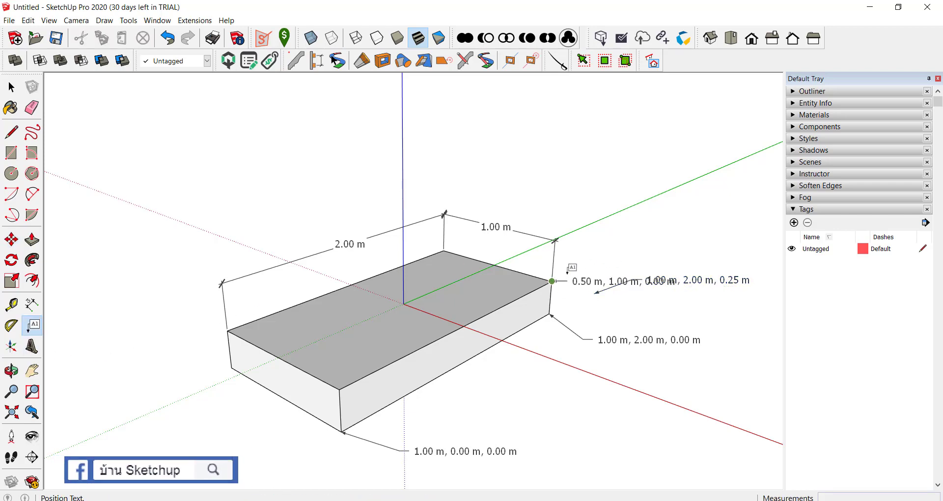
{"action": "left_click", "coordinate": [613, 243]}
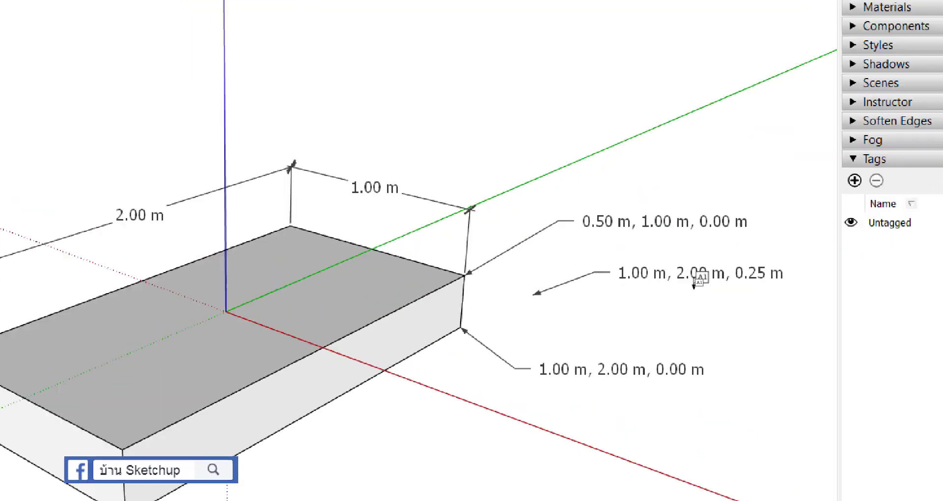
{"action": "left_click", "coordinate": [388, 281]}
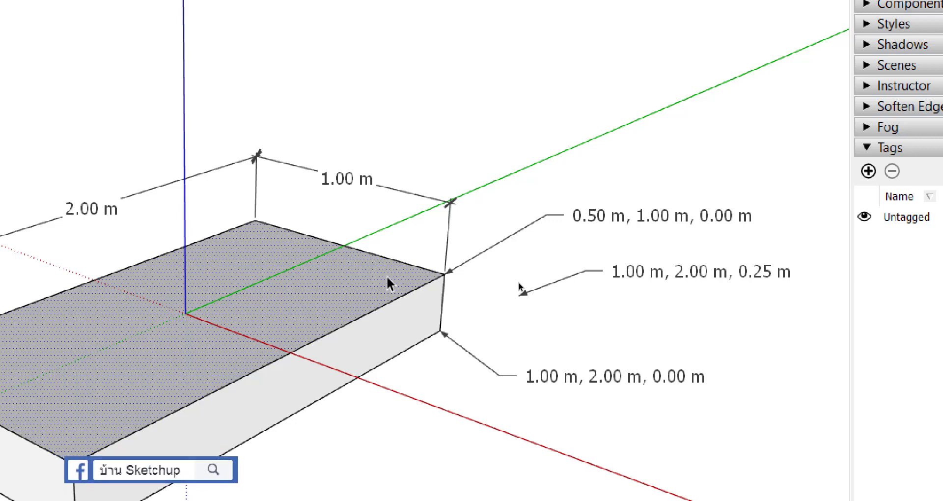
Step: Erase all coordinate labels and dimensions, including the 1.00 m, 0.00 m, 0.00 m label
{"action": "key", "text": "e"}
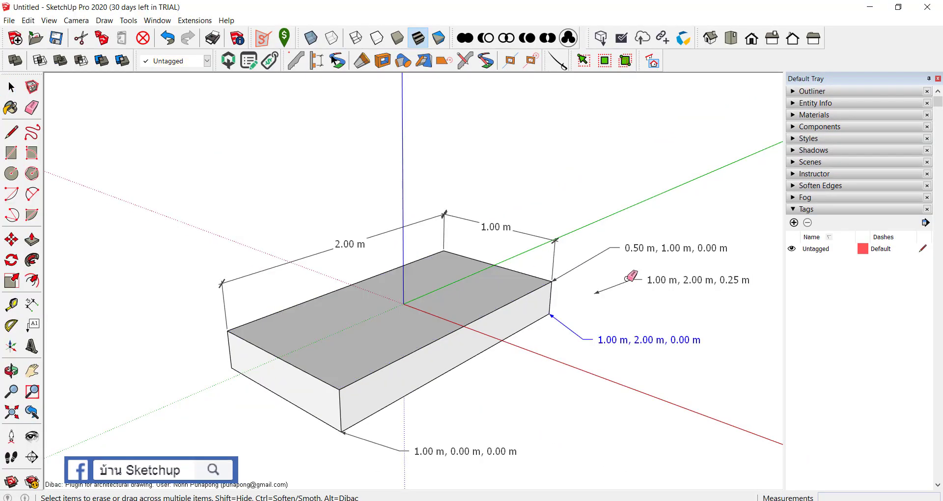
{"action": "left_click_drag", "start_coordinate": [565, 326], "coordinate": [534, 213]}
{"action": "left_click", "coordinate": [465, 220]}
{"action": "left_click", "coordinate": [350, 245]}
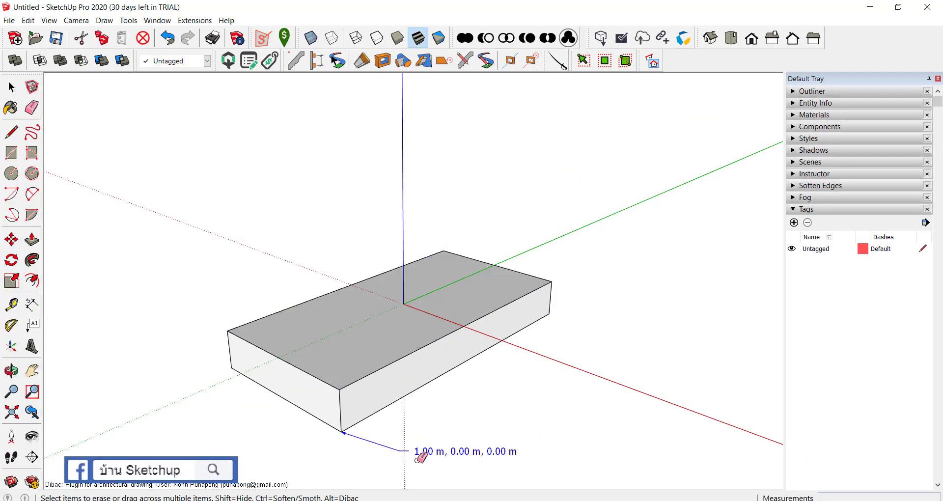
{"action": "left_click", "coordinate": [399, 443]}
{"action": "key", "text": "space"}
Step: Move the whole box 3.00 m along the red axis
{"action": "scroll", "coordinate": [315, 338], "scroll_direction": "down", "scroll_amount": 3}
{"action": "triple_click", "coordinate": [315, 338]}
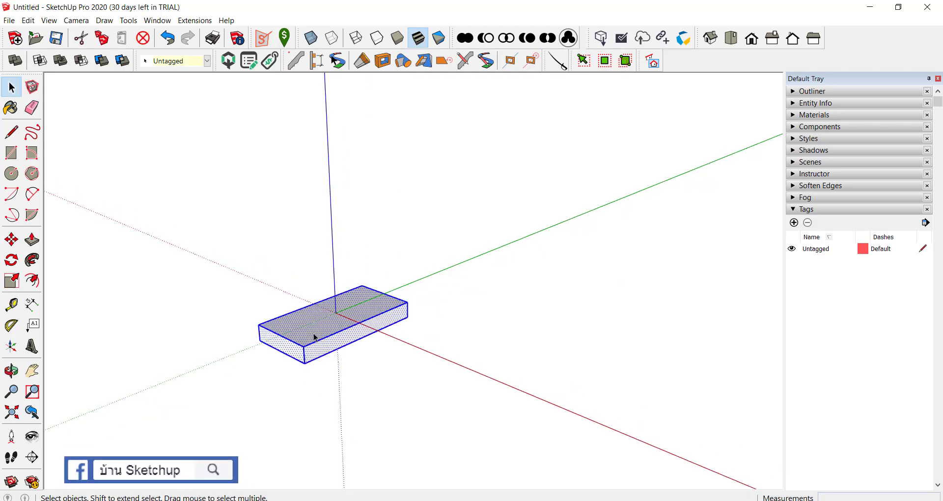
{"action": "key", "text": "m"}
{"action": "left_click", "coordinate": [306, 357]}
{"action": "left_click", "coordinate": [519, 333]}
{"action": "key", "text": "space"}
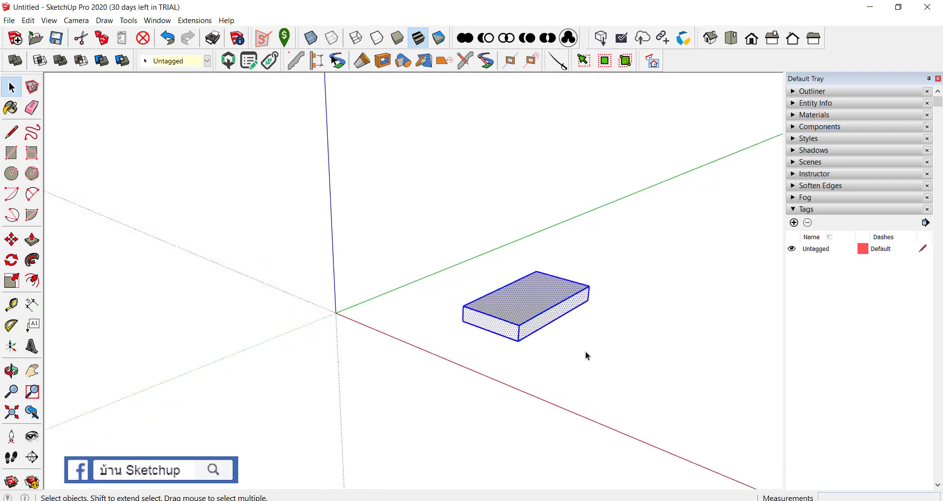
{"action": "left_click", "coordinate": [586, 352]}
Step: Make the box a group, then enter and exit its editing
{"action": "scroll", "coordinate": [527, 327], "scroll_direction": "up", "scroll_amount": 3}
{"action": "scroll", "coordinate": [565, 346], "scroll_direction": "up", "scroll_amount": 3}
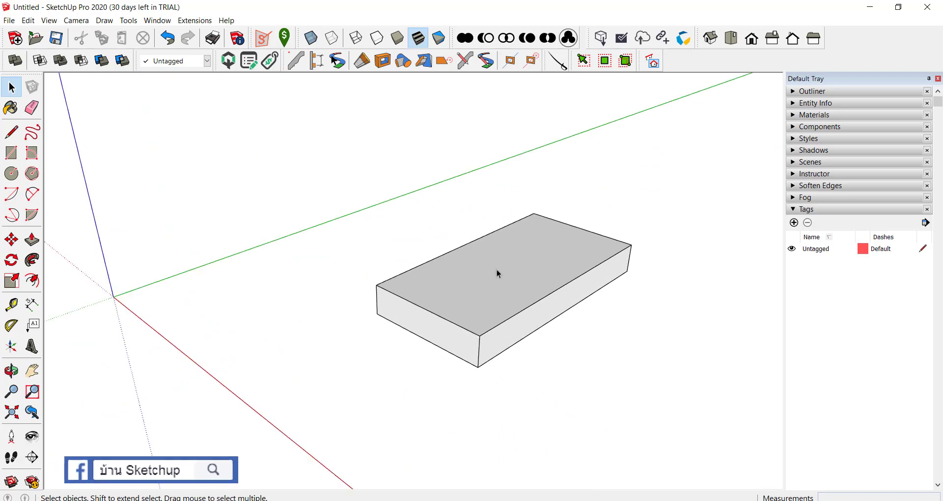
{"action": "triple_click", "coordinate": [497, 270]}
{"action": "right_click", "coordinate": [497, 254]}
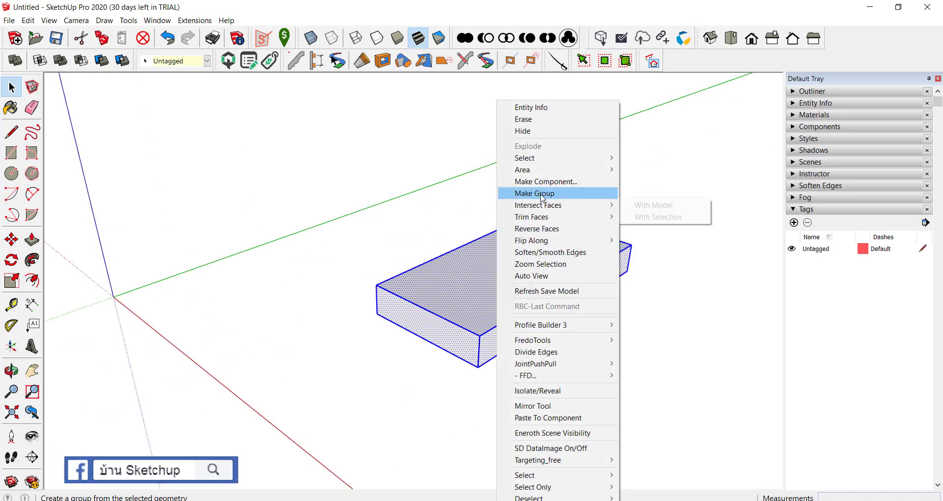
{"action": "left_click", "coordinate": [536, 194]}
{"action": "double_click", "coordinate": [514, 253]}
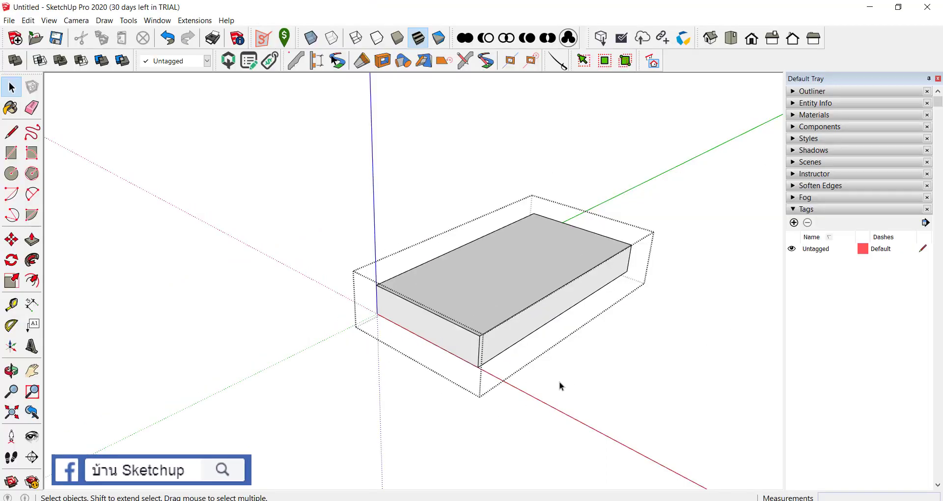
{"action": "left_click", "coordinate": [570, 386]}
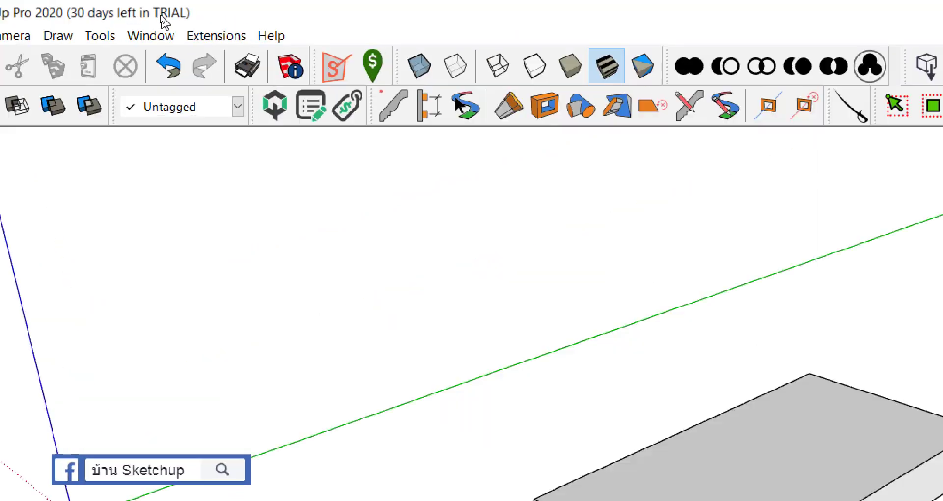
Step: Tick Show component axes in Model Info's Components page and close Model Info
{"action": "left_click", "coordinate": [158, 21]}
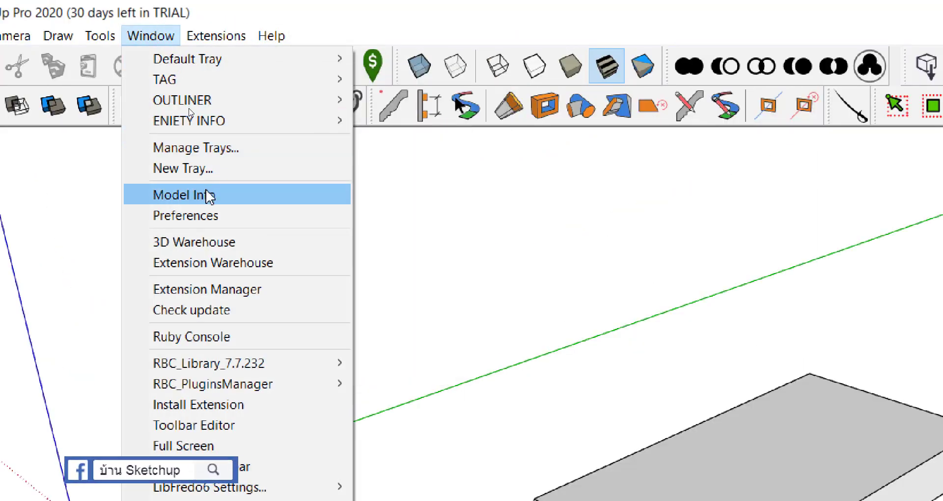
{"action": "left_click", "coordinate": [210, 197]}
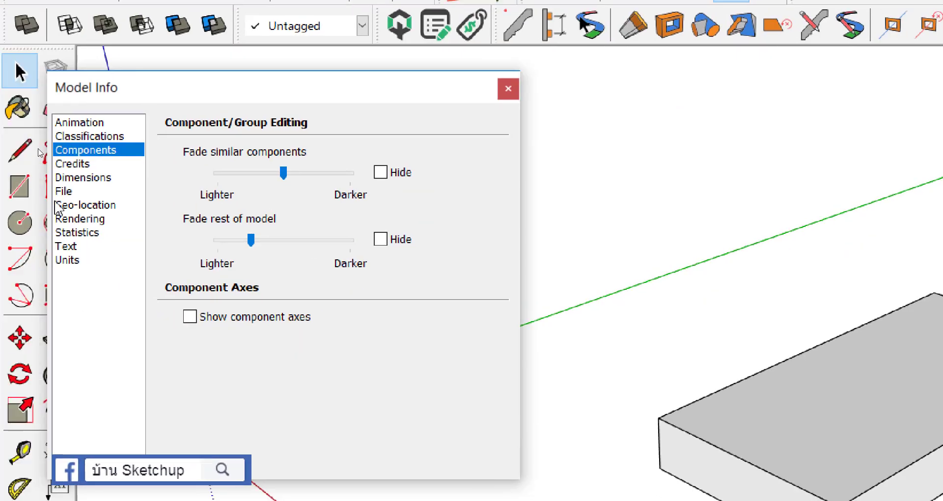
{"action": "left_click", "coordinate": [74, 164]}
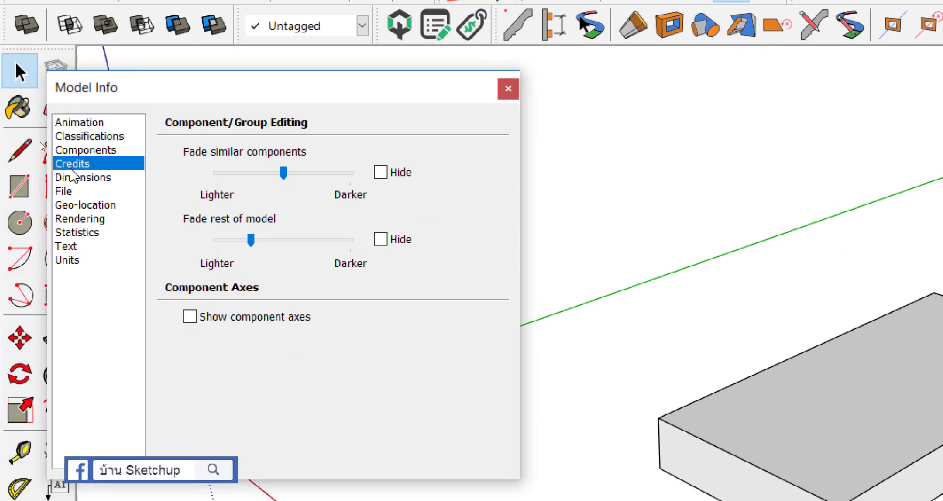
{"action": "left_click", "coordinate": [72, 151]}
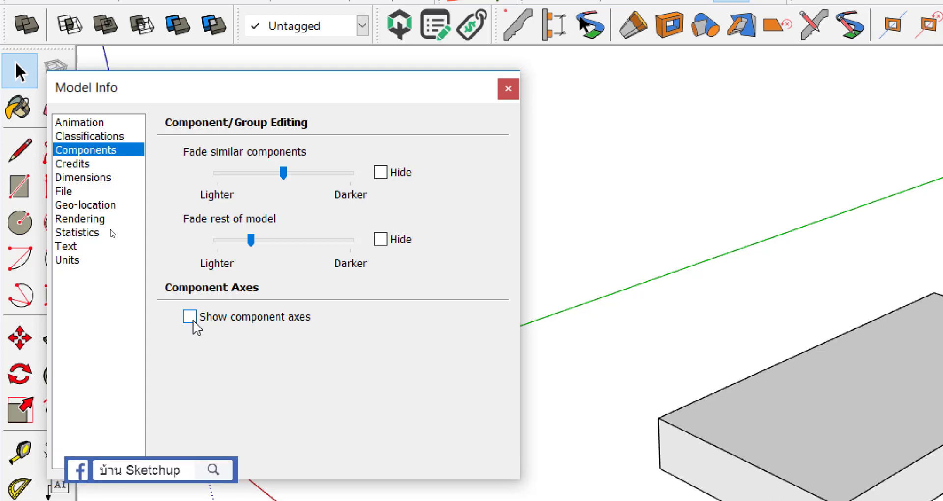
{"action": "left_click", "coordinate": [190, 317]}
{"action": "left_click", "coordinate": [508, 94]}
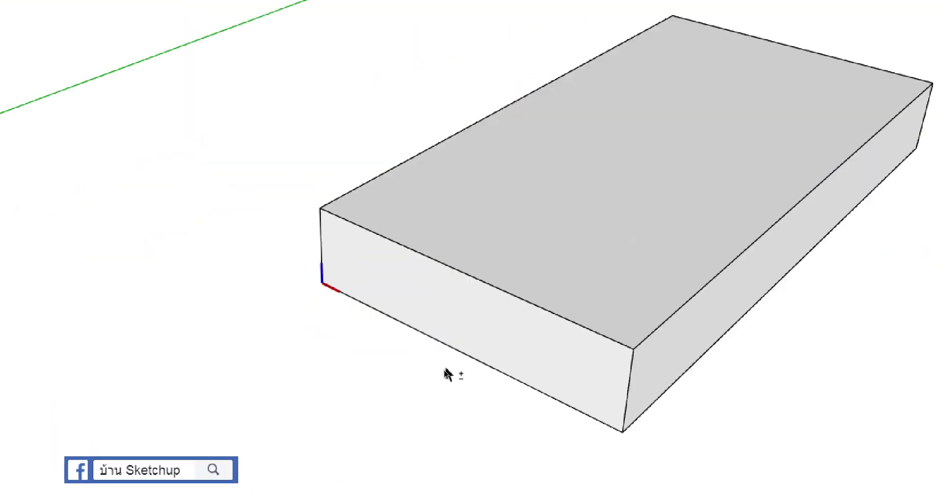
Step: Draw a circle on the ground beside the box and push/pull it into a cylinder
{"action": "scroll", "coordinate": [263, 274], "scroll_direction": "down", "scroll_amount": 3}
{"action": "scroll", "coordinate": [274, 277], "scroll_direction": "down", "scroll_amount": 2}
{"action": "scroll", "coordinate": [274, 281], "scroll_direction": "down", "scroll_amount": 1}
{"action": "key", "text": "c"}
{"action": "left_click", "coordinate": [479, 332]}
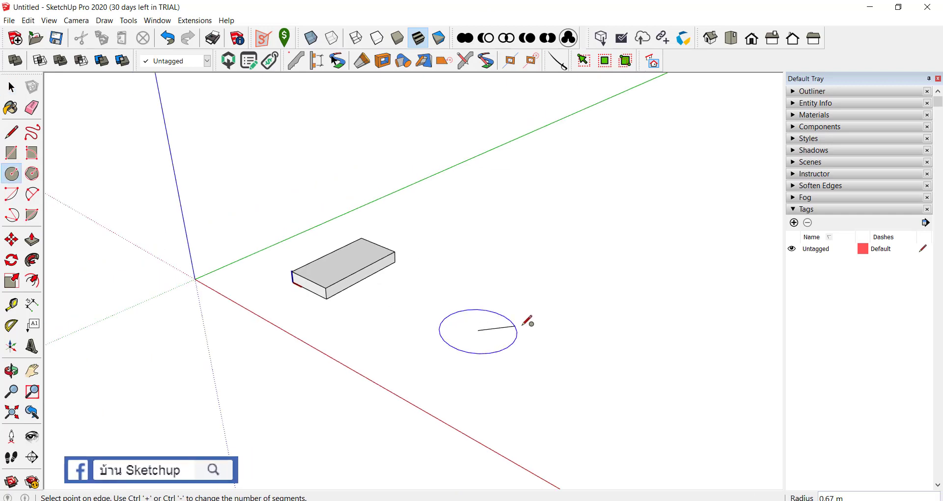
{"action": "left_click", "coordinate": [526, 321]}
{"action": "key", "text": "p"}
{"action": "left_click_drag", "start_coordinate": [495, 322], "coordinate": [484, 301]}
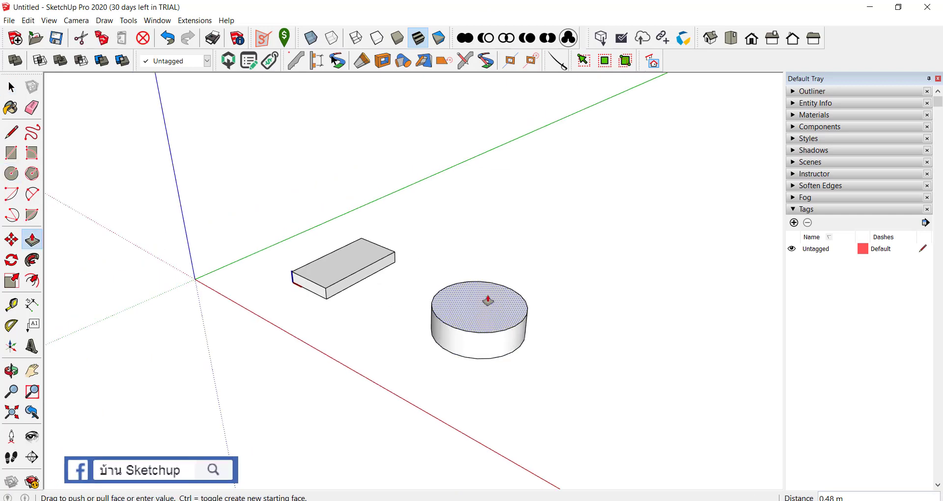
{"action": "key", "text": "space"}
Step: Turn the whole cylinder into a group
{"action": "triple_click", "coordinate": [490, 301]}
{"action": "right_click", "coordinate": [491, 306]}
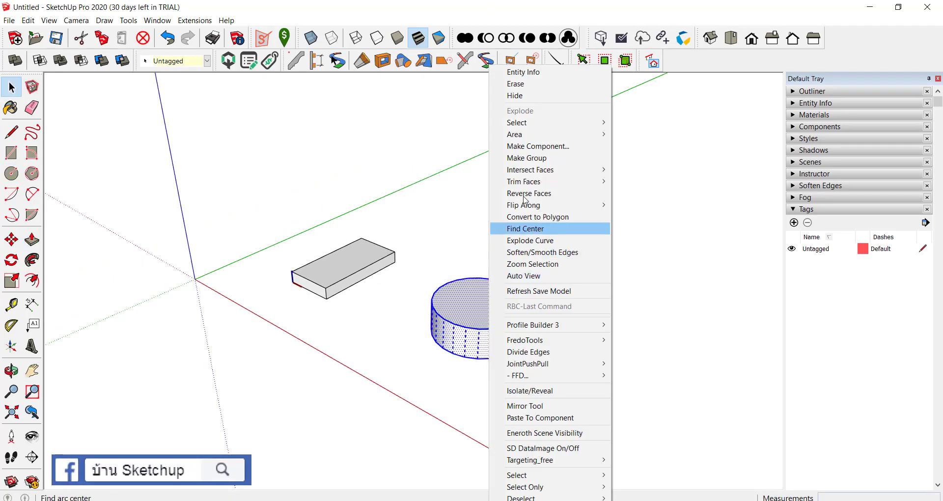
{"action": "left_click", "coordinate": [516, 154]}
{"action": "scroll", "coordinate": [476, 300], "scroll_direction": "up", "scroll_amount": 1}
{"action": "scroll", "coordinate": [447, 319], "scroll_direction": "up", "scroll_amount": 1}
{"action": "left_click", "coordinate": [446, 323]}
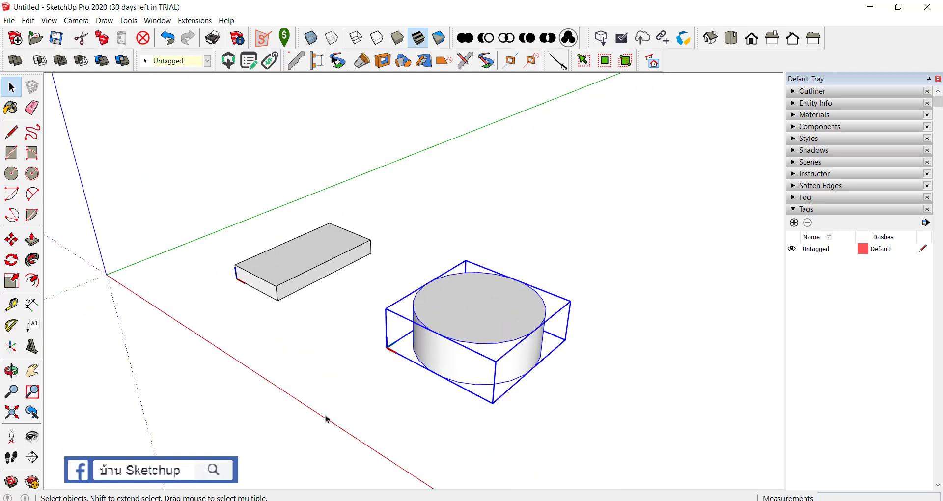
{"action": "left_click", "coordinate": [382, 382]}
{"action": "scroll", "coordinate": [309, 302], "scroll_direction": "down", "scroll_amount": 2}
{"action": "scroll", "coordinate": [309, 301], "scroll_direction": "down", "scroll_amount": 1}
Step: Draw a closed triangle next to the cylinder and raise it slightly into a thin prism
{"action": "key", "text": "l"}
{"action": "left_click", "coordinate": [486, 358]}
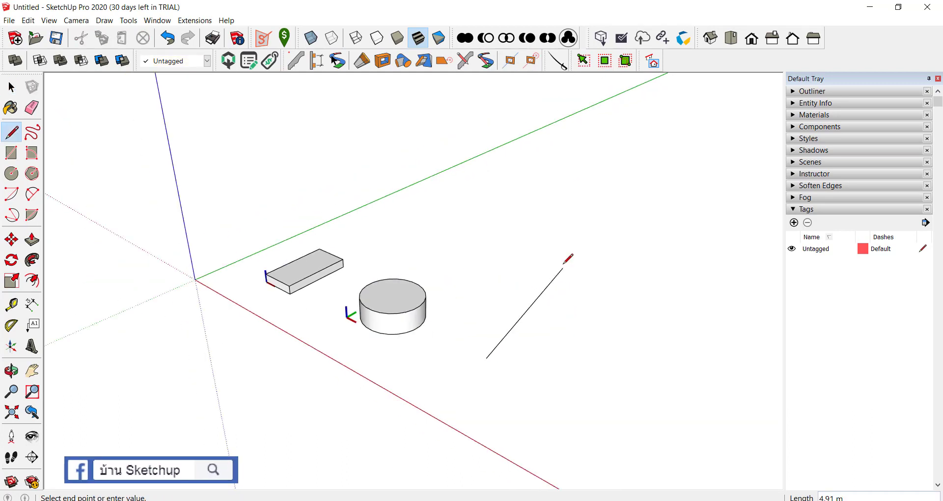
{"action": "left_click", "coordinate": [563, 266]}
{"action": "left_click", "coordinate": [669, 351]}
{"action": "left_click", "coordinate": [487, 358]}
{"action": "key", "text": "space"}
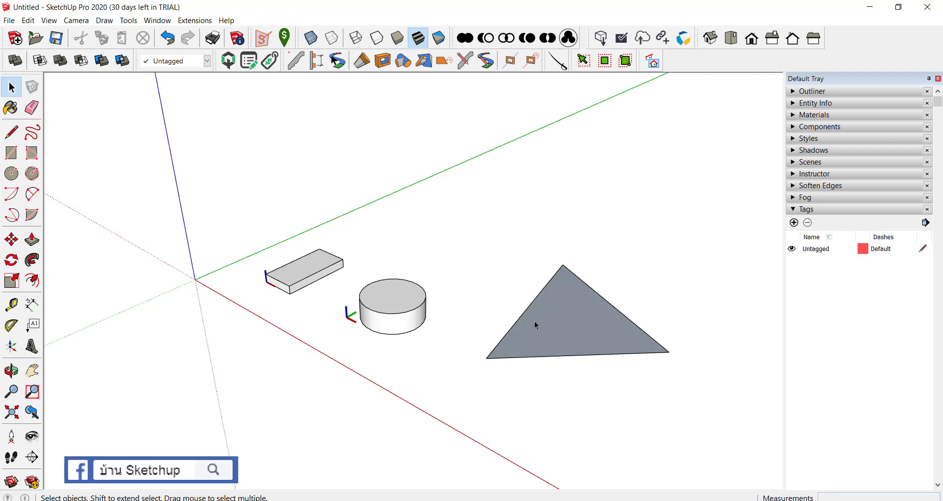
{"action": "key", "text": "p"}
{"action": "middle_click_drag", "start_coordinate": [536, 323], "coordinate": [560, 342]}
{"action": "left_click_drag", "start_coordinate": [559, 342], "coordinate": [563, 309]}
{"action": "key", "text": "space"}
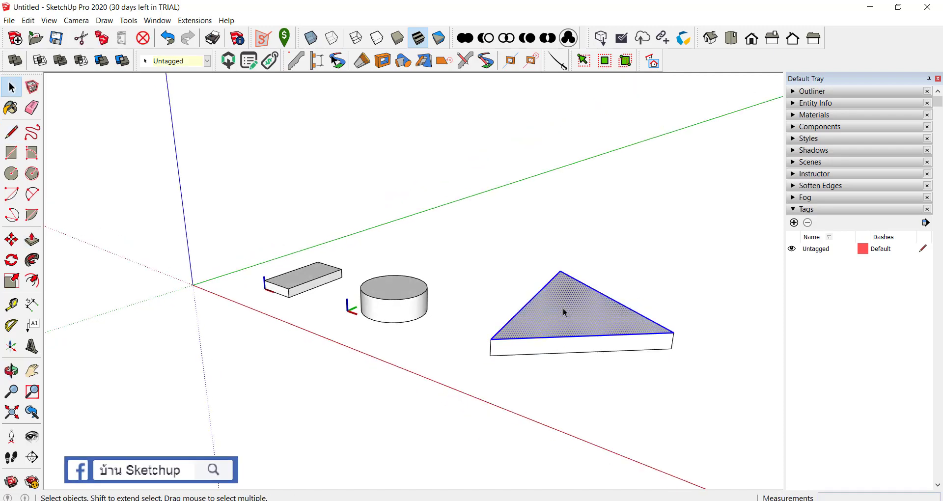
Step: Turn the whole triangular prism into a group
{"action": "triple_click", "coordinate": [563, 308]}
{"action": "right_click", "coordinate": [563, 309]}
{"action": "left_click", "coordinate": [608, 194]}
{"action": "left_click", "coordinate": [464, 250]}
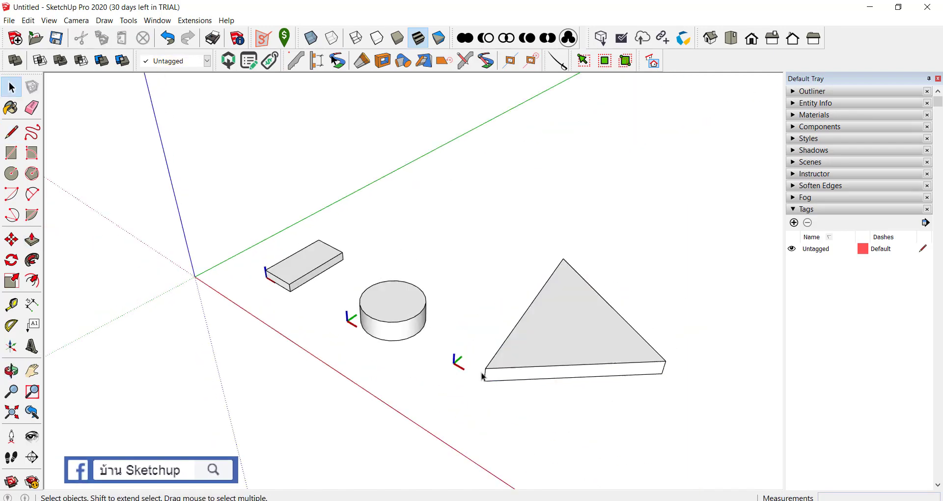
{"action": "left_click", "coordinate": [497, 367]}
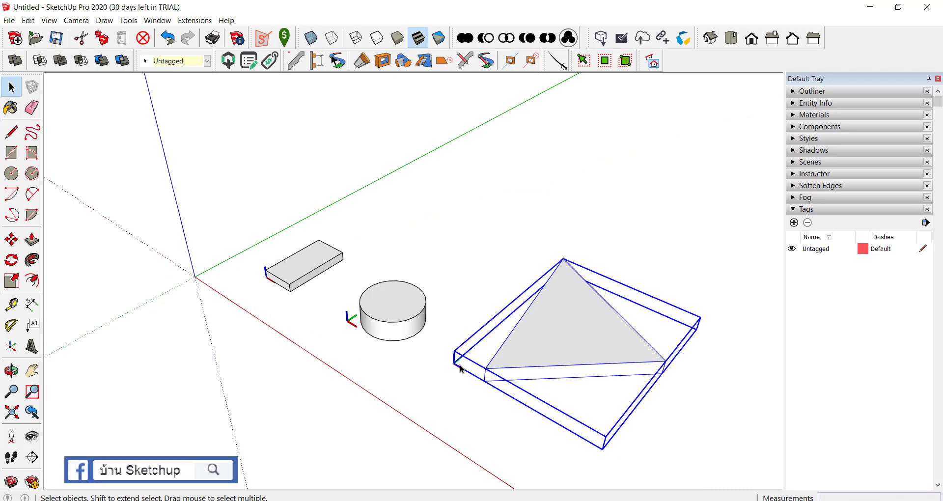
{"action": "left_click", "coordinate": [396, 375]}
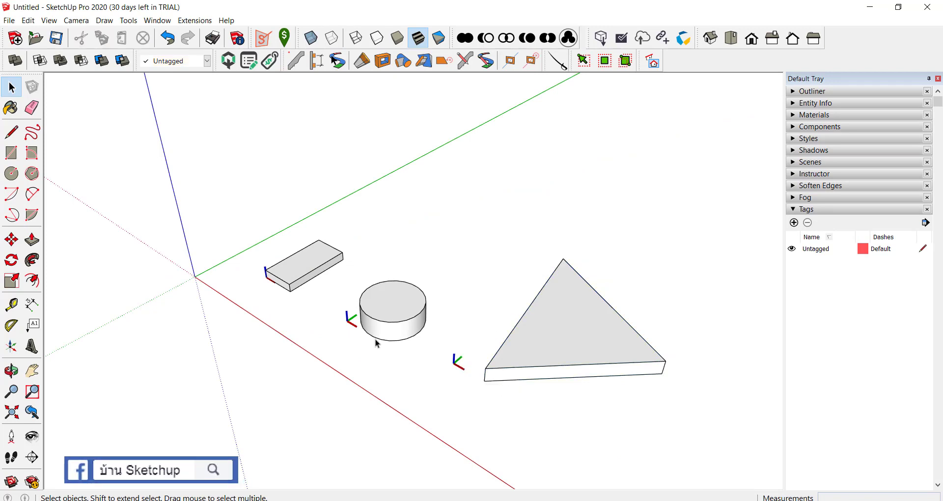
{"action": "scroll", "coordinate": [393, 309], "scroll_direction": "up", "scroll_amount": 3}
Step: Inside the cylinder group, place the axes origin at the centre of its top face
{"action": "left_click", "coordinate": [392, 309]}
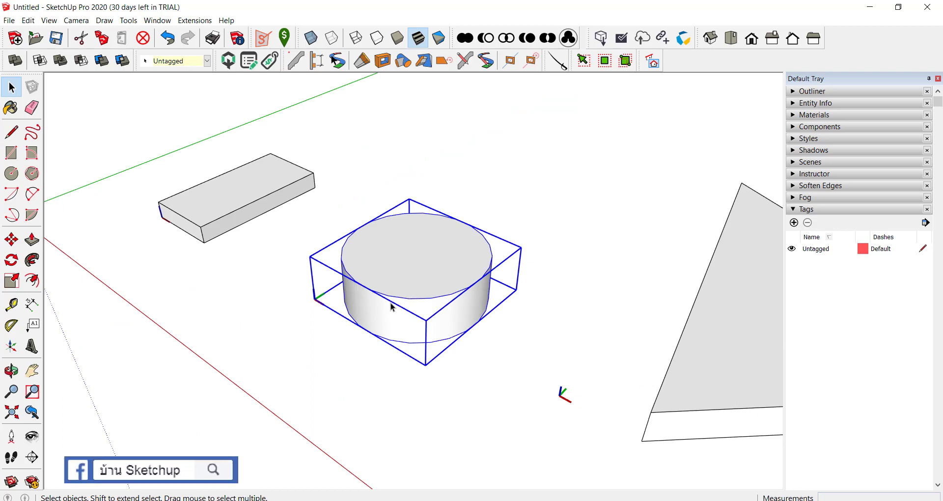
{"action": "middle_click_drag", "start_coordinate": [393, 307], "coordinate": [384, 283]}
{"action": "double_click", "coordinate": [384, 282]}
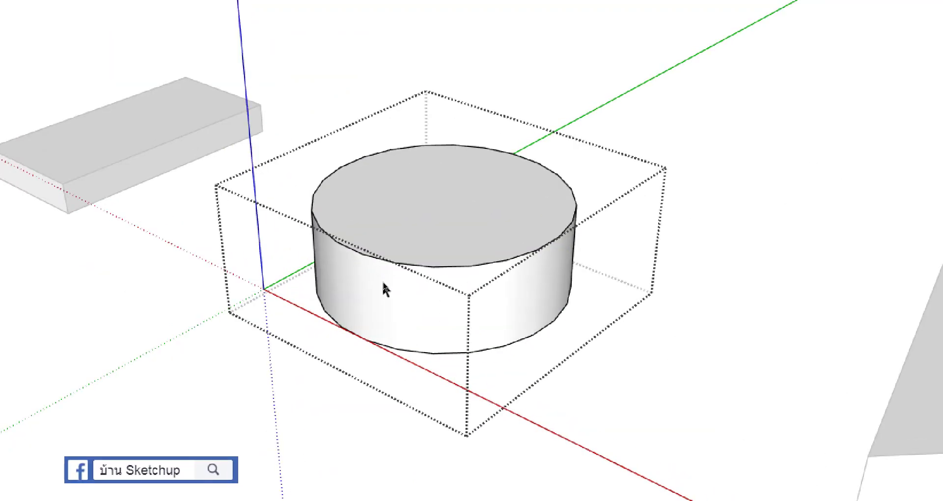
{"action": "right_click", "coordinate": [249, 253]}
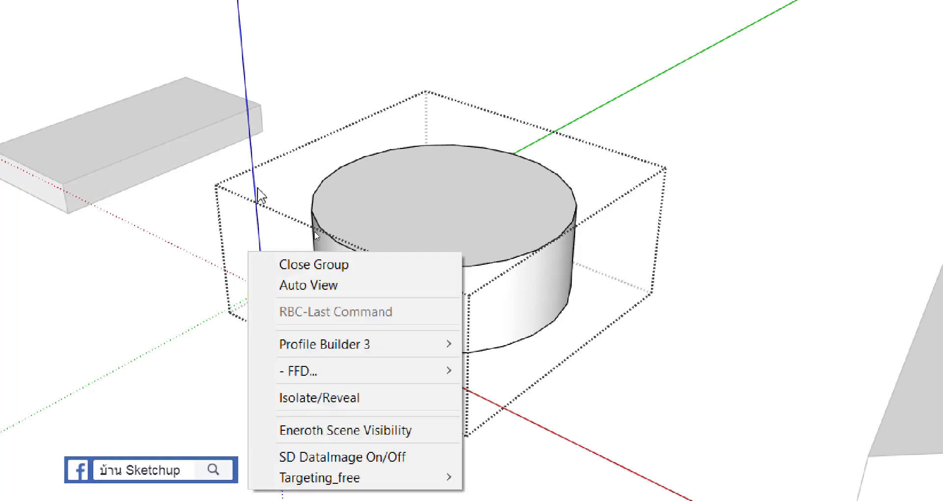
{"action": "left_click", "coordinate": [178, 249]}
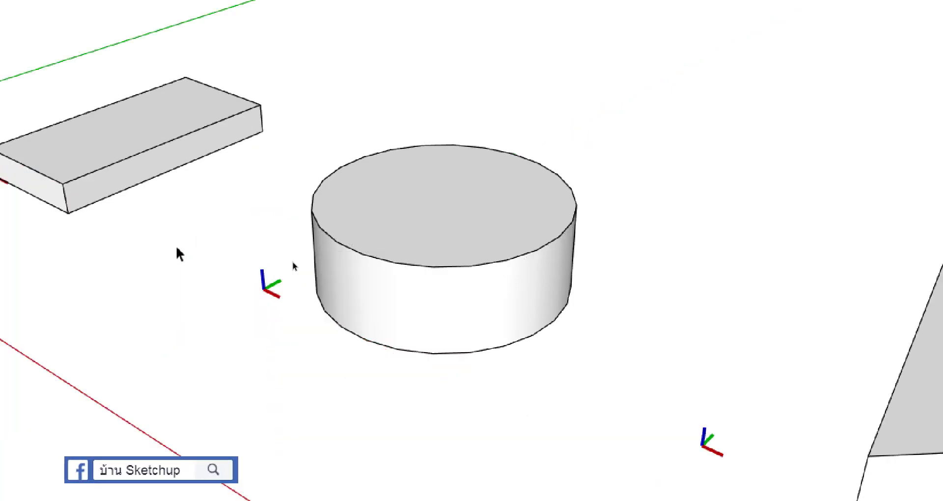
{"action": "left_click", "coordinate": [343, 256]}
{"action": "double_click", "coordinate": [343, 257]}
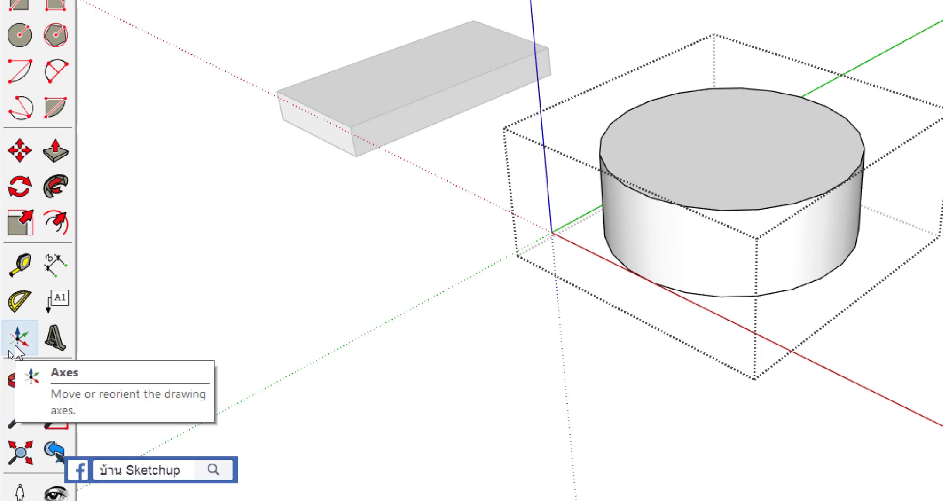
{"action": "left_click", "coordinate": [16, 350]}
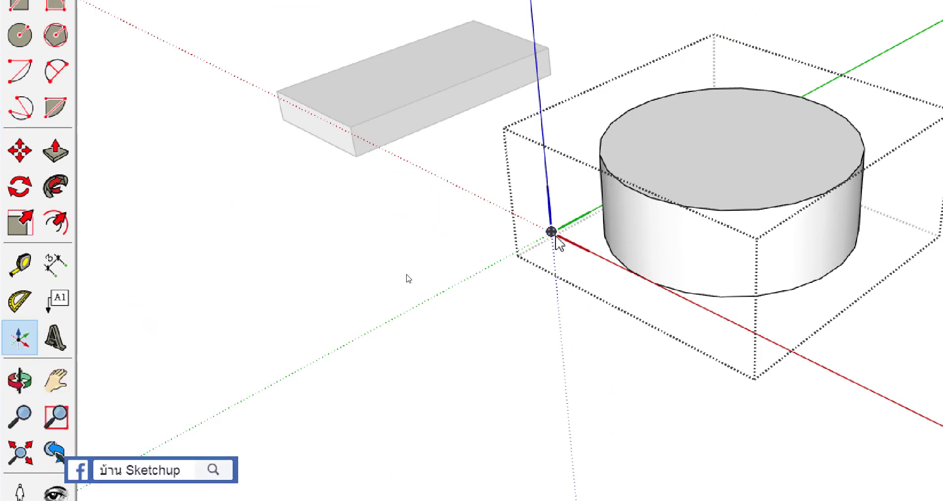
{"action": "left_click", "coordinate": [732, 142]}
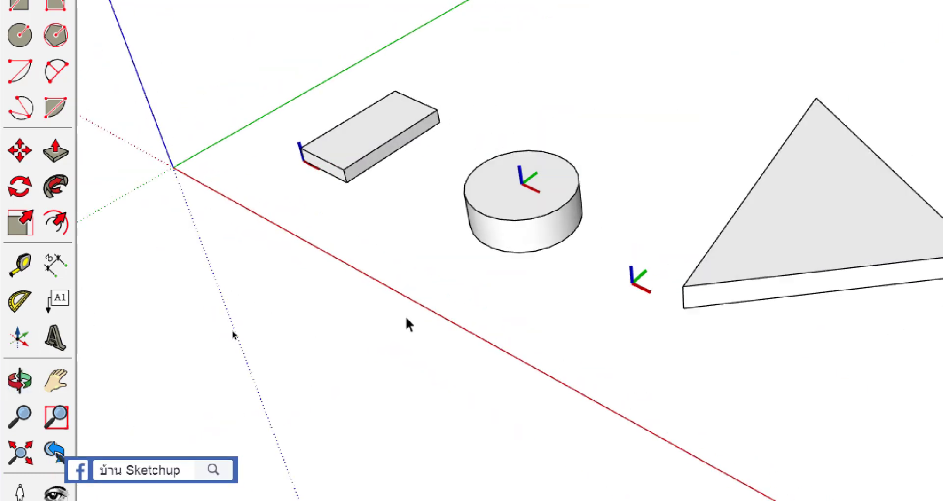
Step: Inside the box group, draw a diagonal from the front-left top corner to the far top corner
{"action": "scroll", "coordinate": [343, 153], "scroll_direction": "up", "scroll_amount": 3}
{"action": "left_click", "coordinate": [360, 177]}
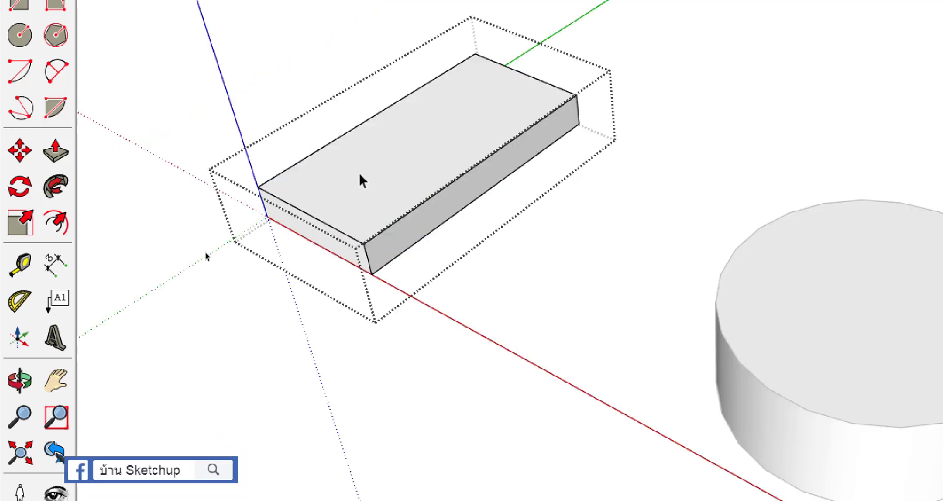
{"action": "key", "text": "l"}
{"action": "left_click", "coordinate": [258, 185]}
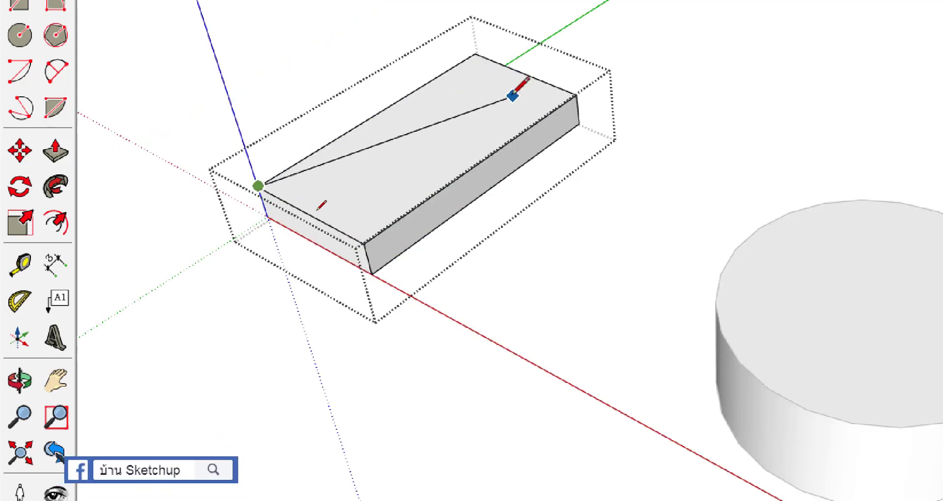
{"action": "left_click", "coordinate": [577, 94]}
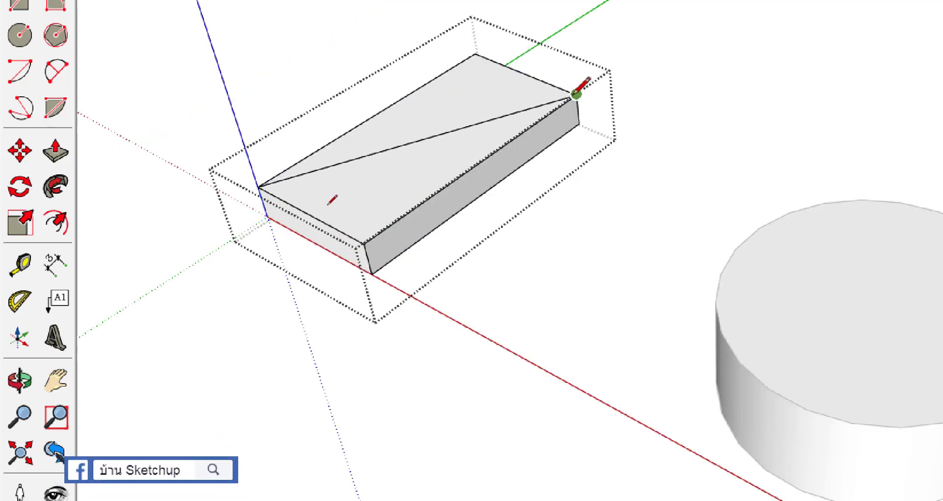
Step: Place the box group's axes origin at the diagonal's midpoint
{"action": "left_click", "coordinate": [16, 342]}
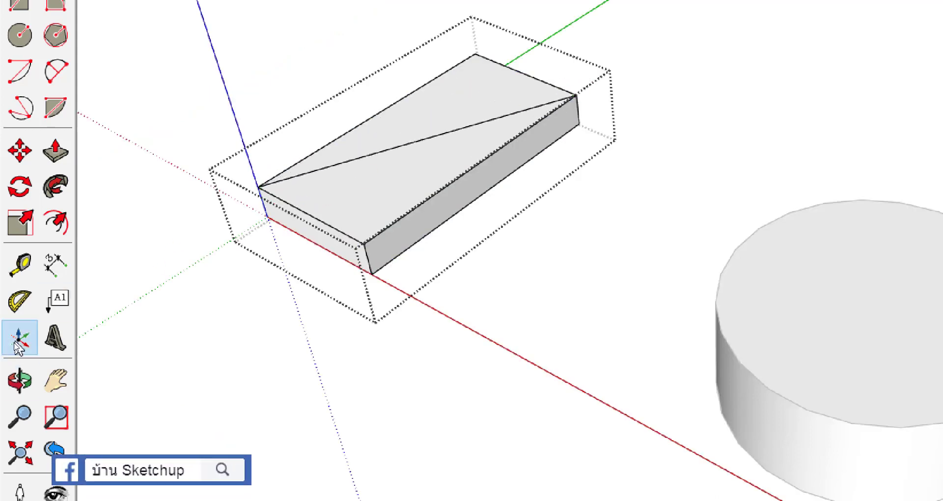
{"action": "left_click", "coordinate": [425, 139]}
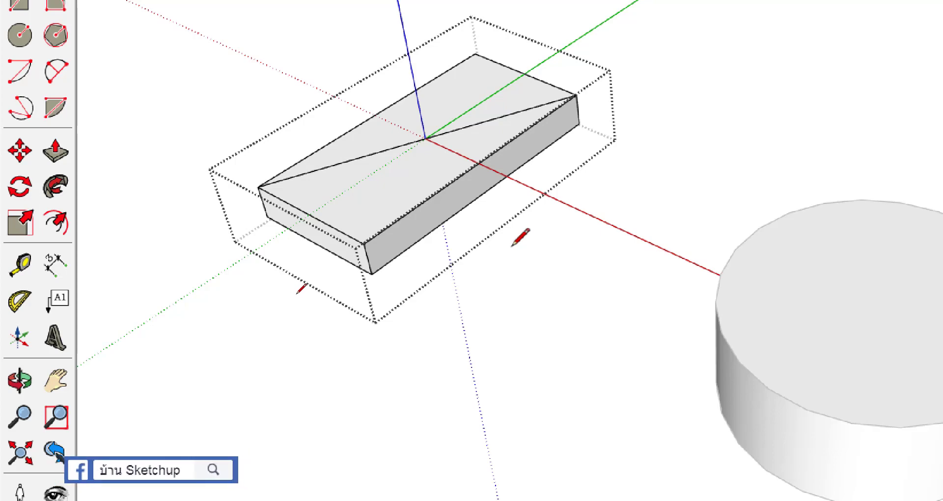
{"action": "key", "text": "space"}
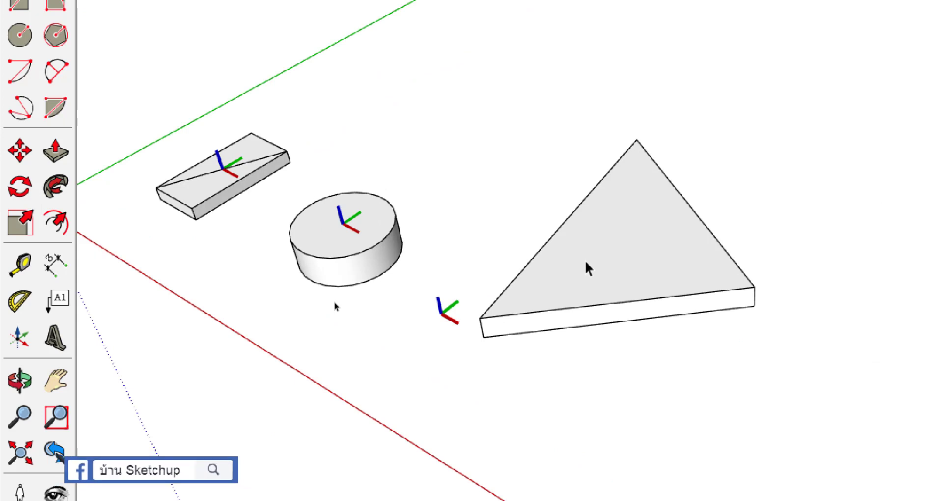
{"action": "left_click", "coordinate": [588, 268]}
Step: Draw two lines across the triangle's top, each from a corner to the opposite edge
{"action": "key", "text": "l"}
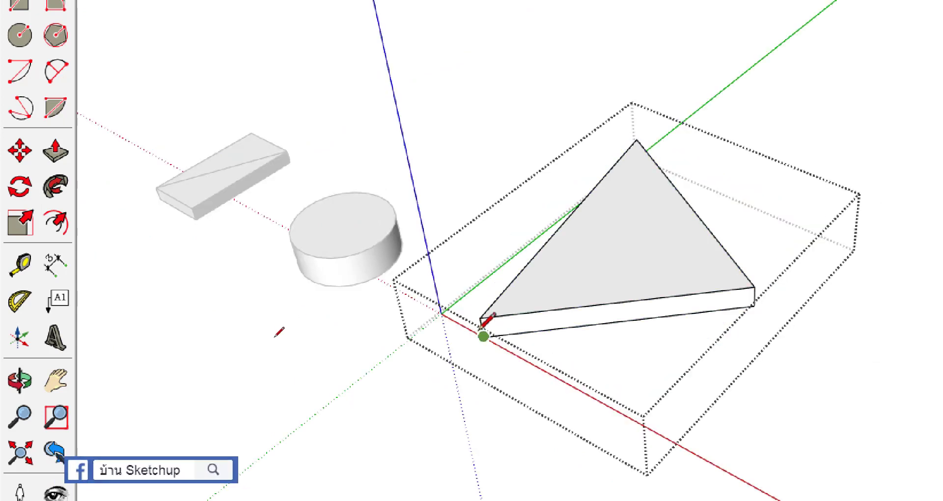
{"action": "left_click", "coordinate": [480, 318]}
{"action": "left_click", "coordinate": [691, 209]}
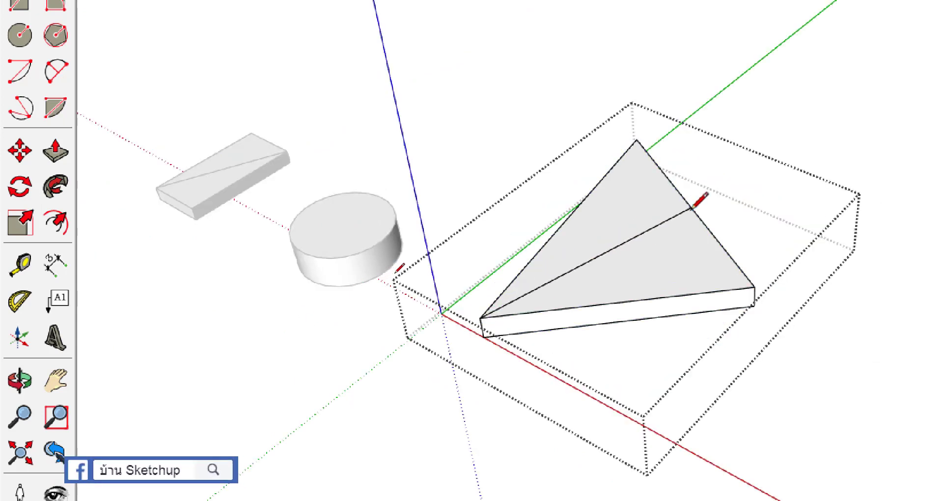
{"action": "left_click", "coordinate": [756, 287]}
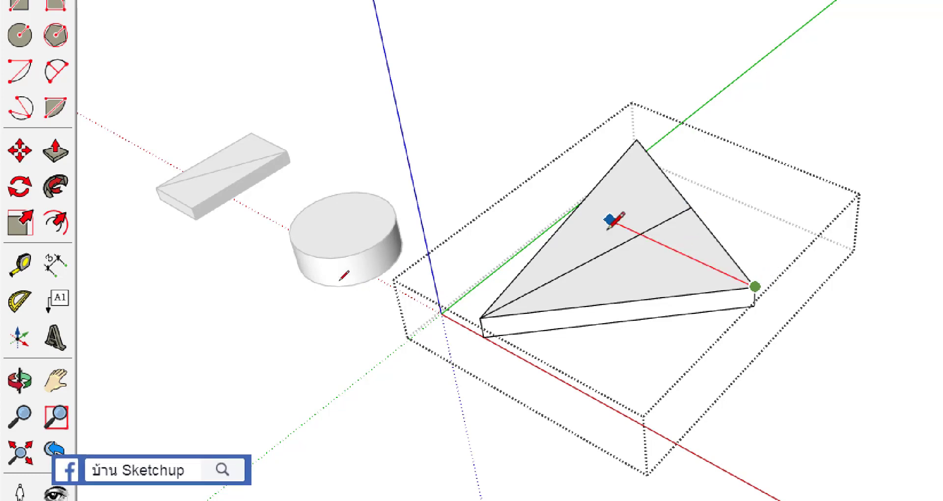
{"action": "left_click", "coordinate": [567, 221]}
{"action": "key", "text": "space"}
{"action": "scroll", "coordinate": [590, 219], "scroll_direction": "down", "scroll_amount": 2}
{"action": "middle_click_drag", "start_coordinate": [626, 221], "coordinate": [599, 238]}
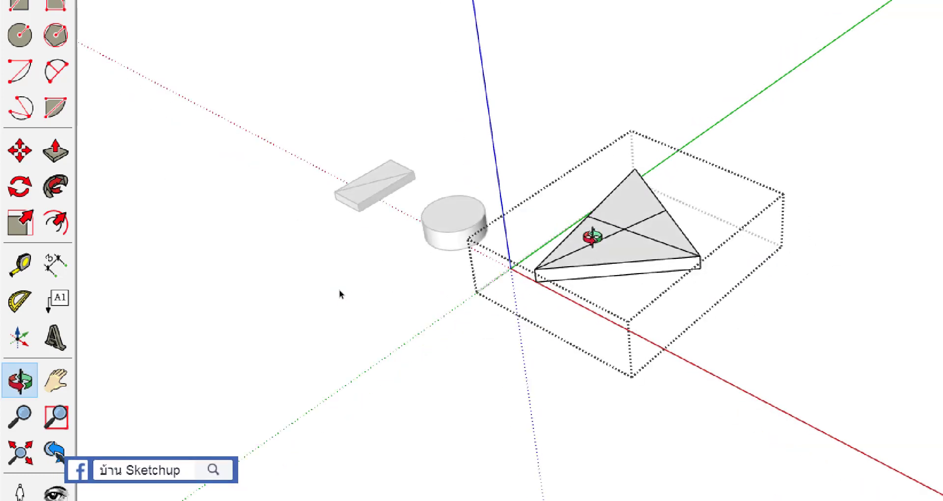
{"action": "scroll", "coordinate": [538, 246], "scroll_direction": "up", "scroll_amount": 2}
{"action": "scroll", "coordinate": [537, 242], "scroll_direction": "up", "scroll_amount": 2}
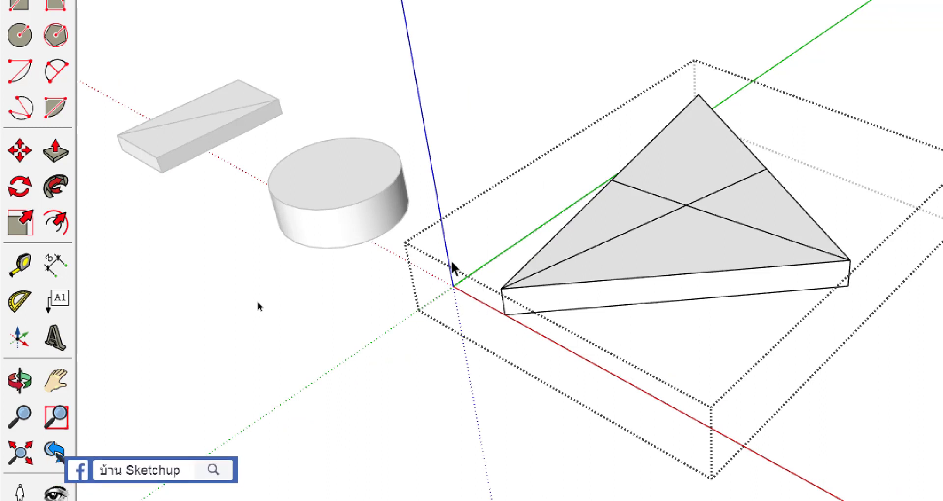
Step: Set the prism group's axes origin at the lines' intersection, then fix the red and green directions
{"action": "left_click", "coordinate": [25, 341]}
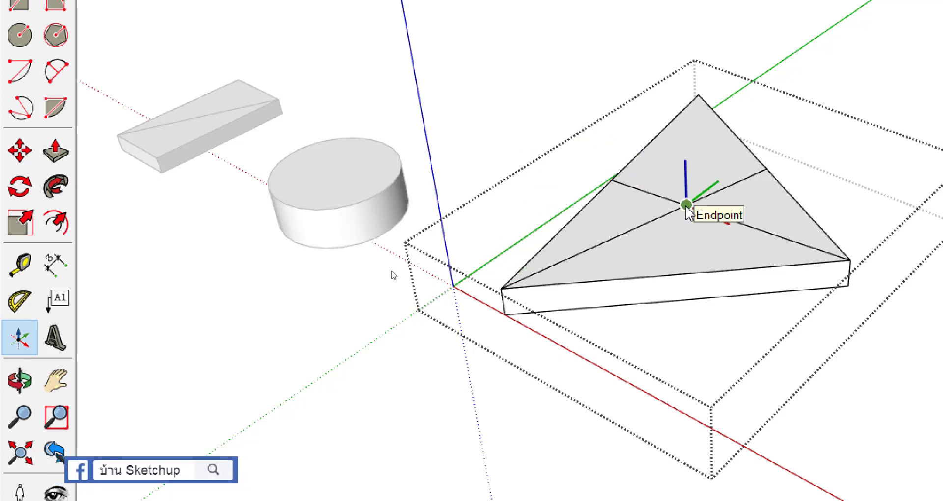
{"action": "scroll", "coordinate": [769, 174], "scroll_direction": "up", "scroll_amount": 3}
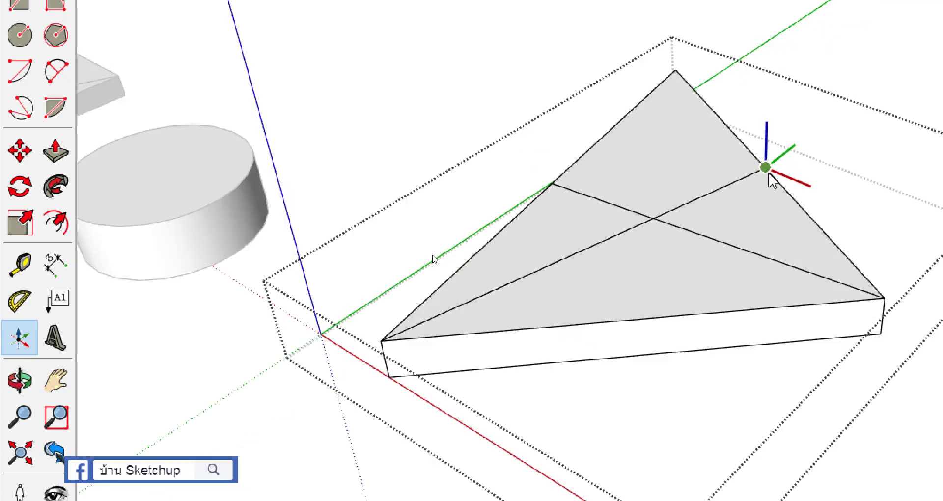
{"action": "scroll", "coordinate": [727, 191], "scroll_direction": "up", "scroll_amount": 1}
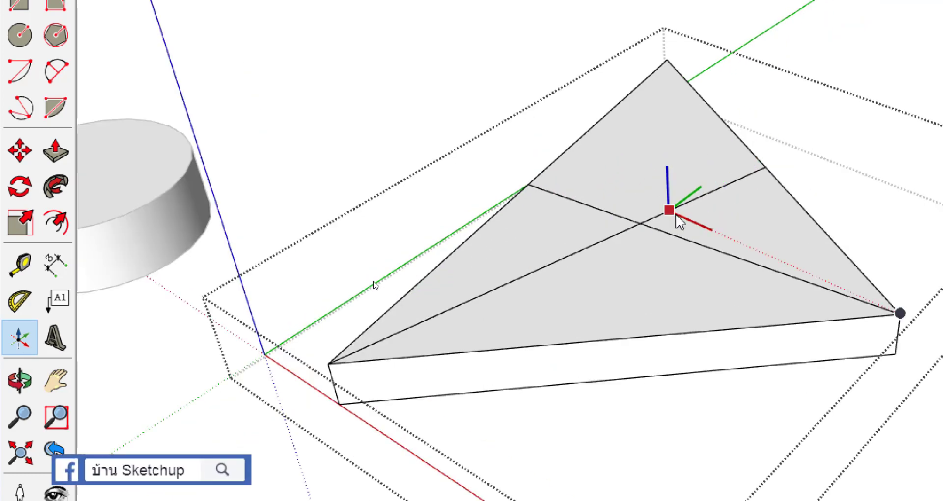
{"action": "left_click", "coordinate": [641, 223]}
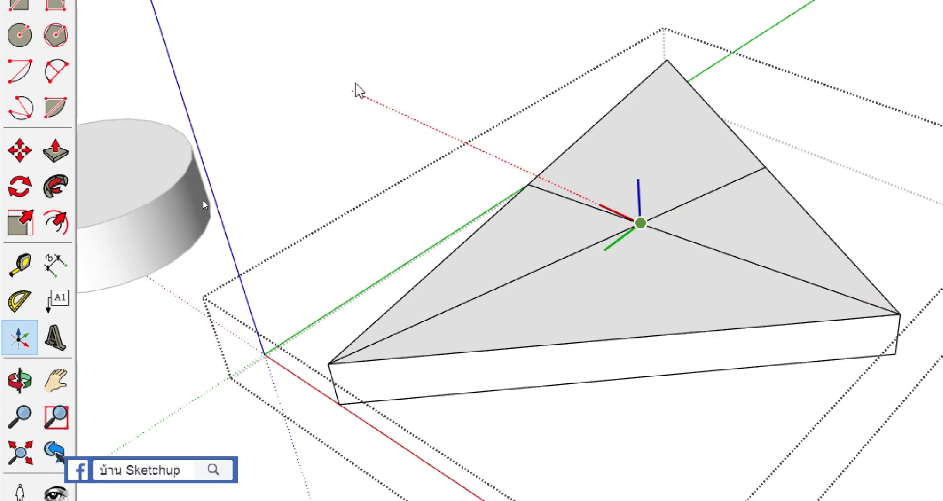
{"action": "scroll", "coordinate": [361, 87], "scroll_direction": "down", "scroll_amount": 2}
{"action": "scroll", "coordinate": [361, 87], "scroll_direction": "down", "scroll_amount": 1}
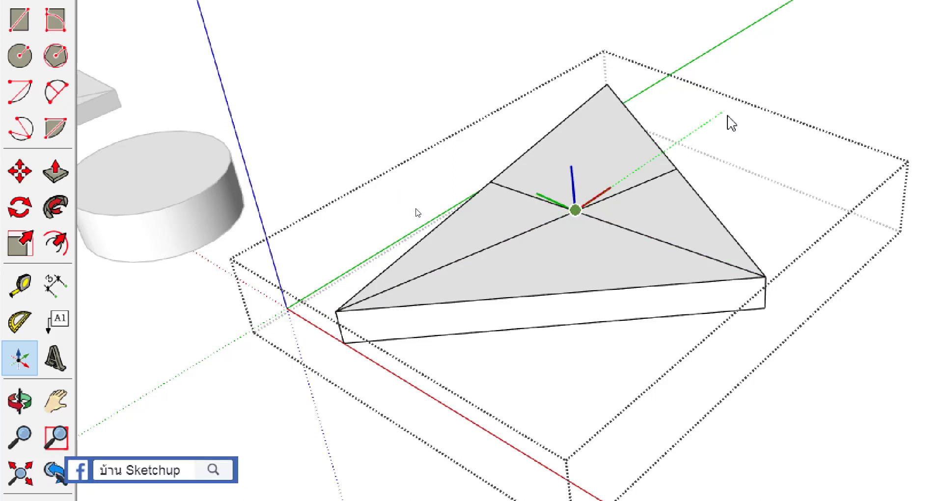
{"action": "left_click", "coordinate": [727, 117]}
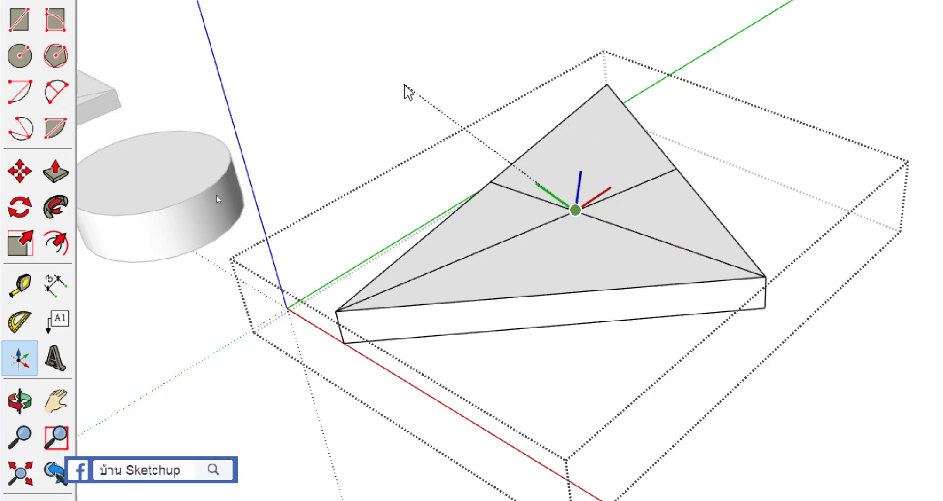
{"action": "left_click", "coordinate": [355, 121]}
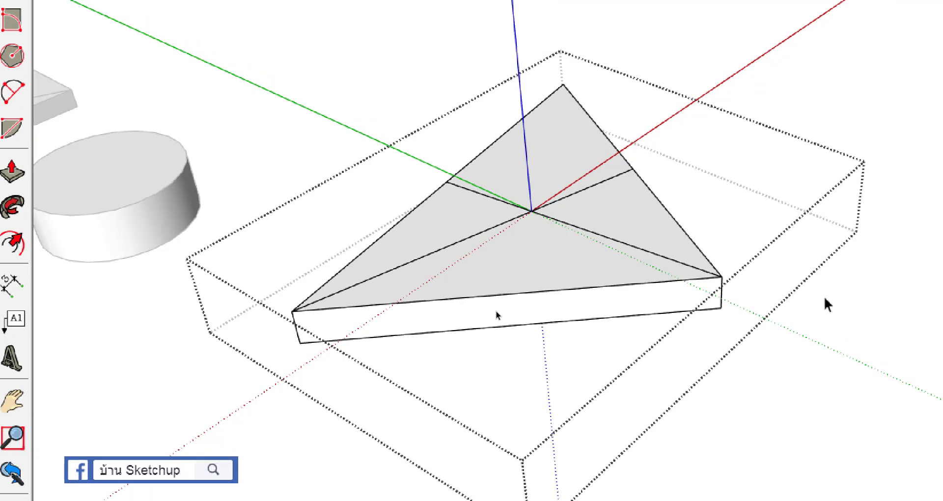
{"action": "scroll", "coordinate": [827, 301], "scroll_direction": "down", "scroll_amount": 3}
{"action": "scroll", "coordinate": [769, 201], "scroll_direction": "down", "scroll_amount": 3}
{"action": "scroll", "coordinate": [548, 216], "scroll_direction": "up", "scroll_amount": 1}
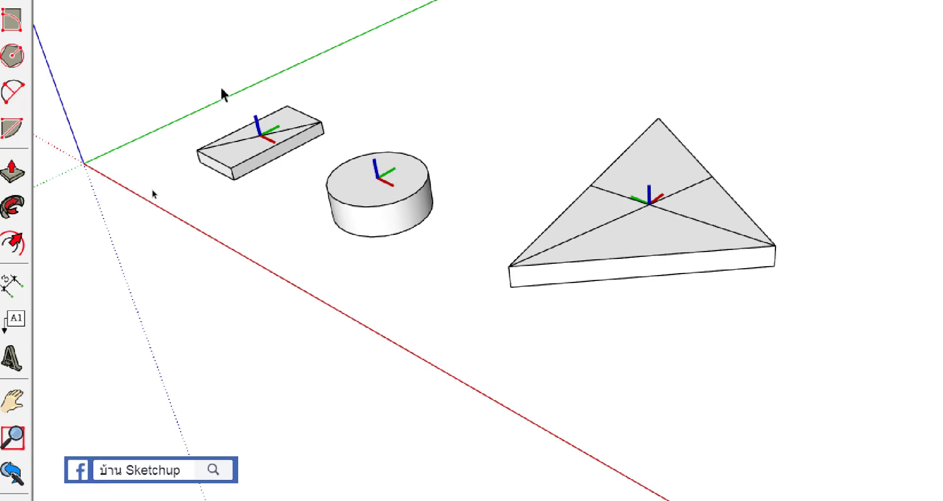
Step: Add text labels 0.50 m, 1.00 m, 0.00 m and -0.50 m, 1.00 m, 0.00 m to the box's right and back top corners
{"action": "scroll", "coordinate": [226, 89], "scroll_direction": "up", "scroll_amount": 1}
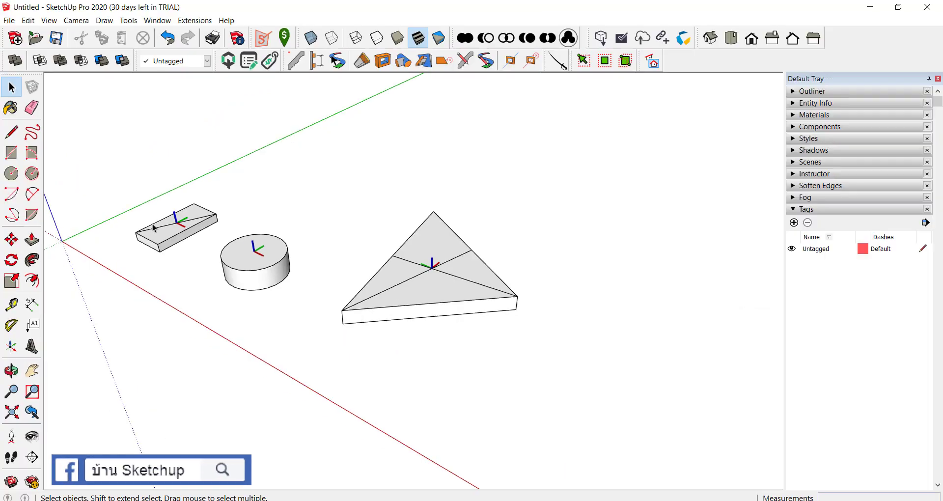
{"action": "scroll", "coordinate": [126, 216], "scroll_direction": "up", "scroll_amount": 2}
{"action": "scroll", "coordinate": [126, 216], "scroll_direction": "up", "scroll_amount": 2}
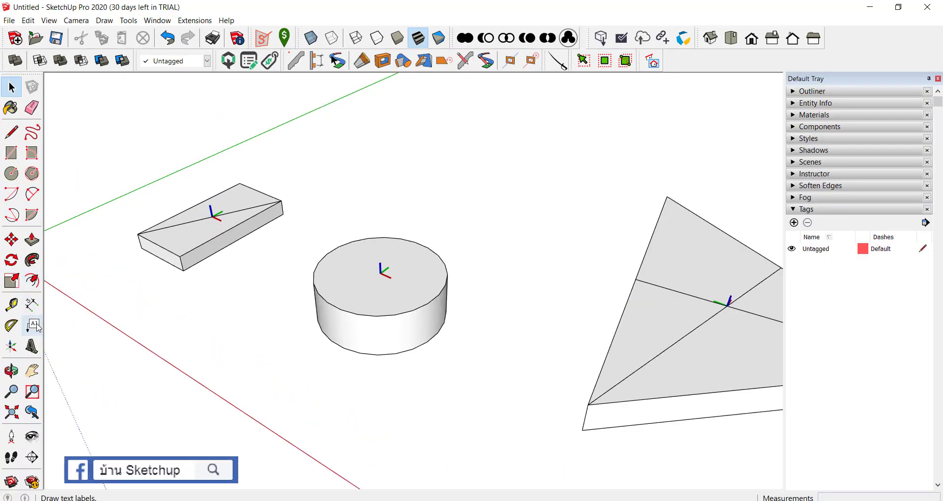
{"action": "left_click", "coordinate": [32, 325]}
{"action": "scroll", "coordinate": [146, 199], "scroll_direction": "up", "scroll_amount": 2}
{"action": "left_click", "coordinate": [319, 200]}
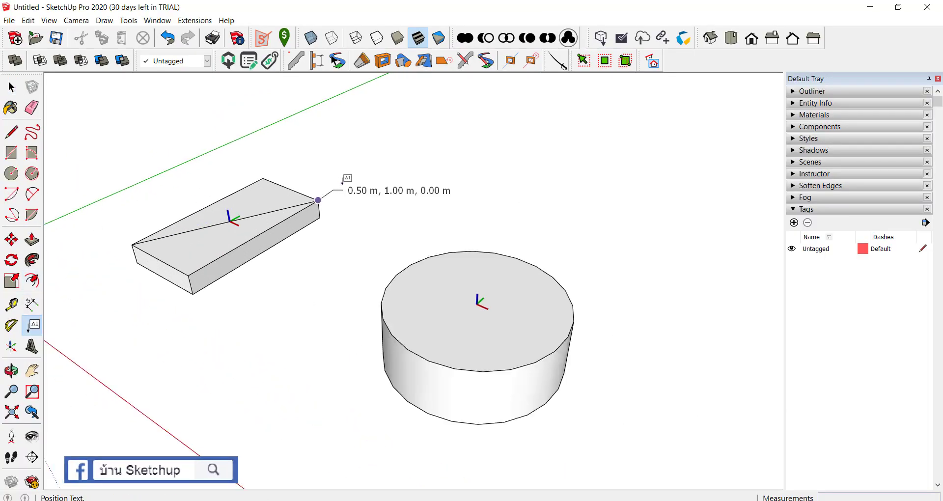
{"action": "left_click", "coordinate": [357, 187]}
{"action": "key", "text": "Return"}
{"action": "left_click", "coordinate": [264, 178]}
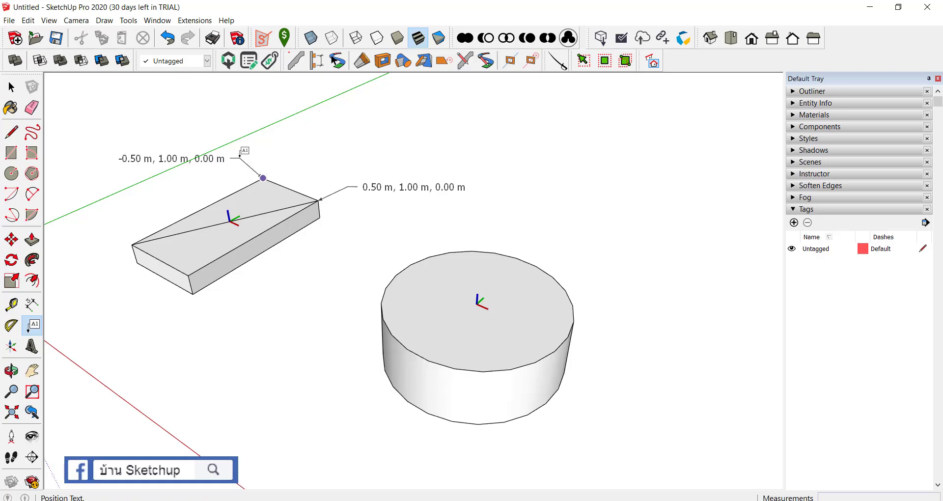
{"action": "left_click", "coordinate": [237, 156]}
{"action": "key", "text": "Return"}
{"action": "scroll", "coordinate": [290, 196], "scroll_direction": "down", "scroll_amount": 3}
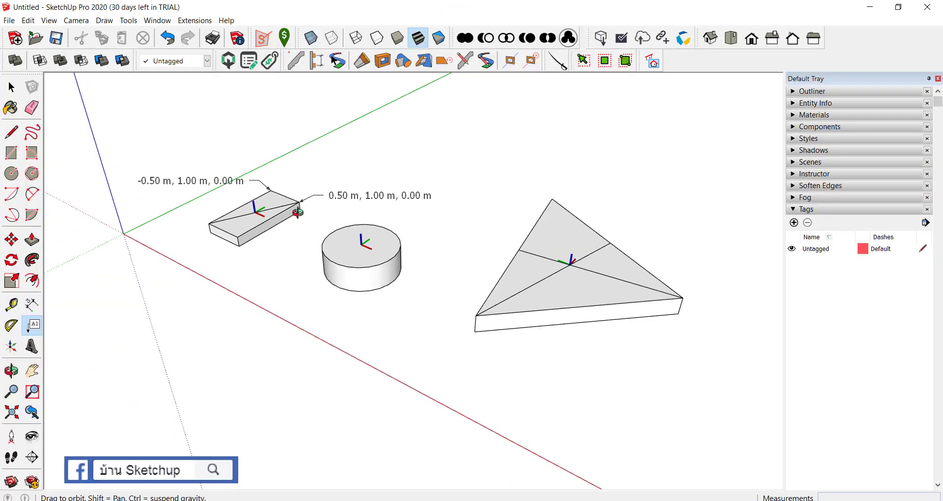
{"action": "key", "text": "space"}
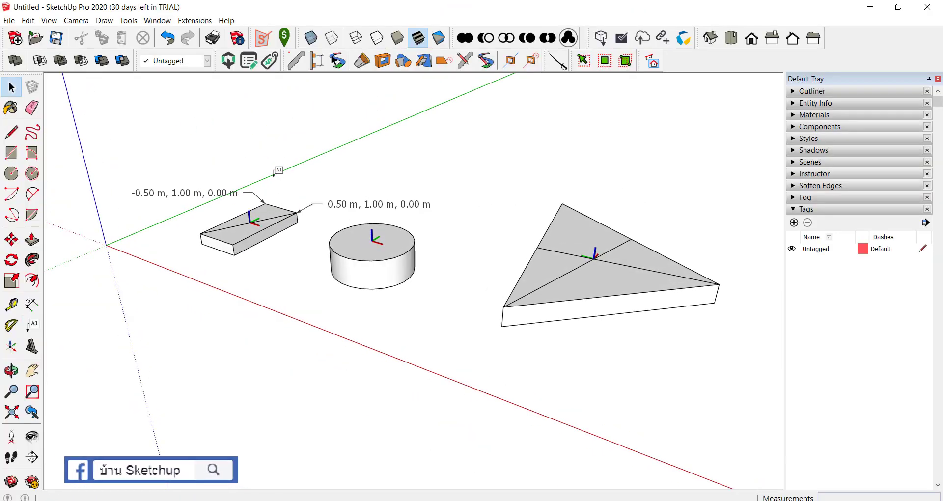